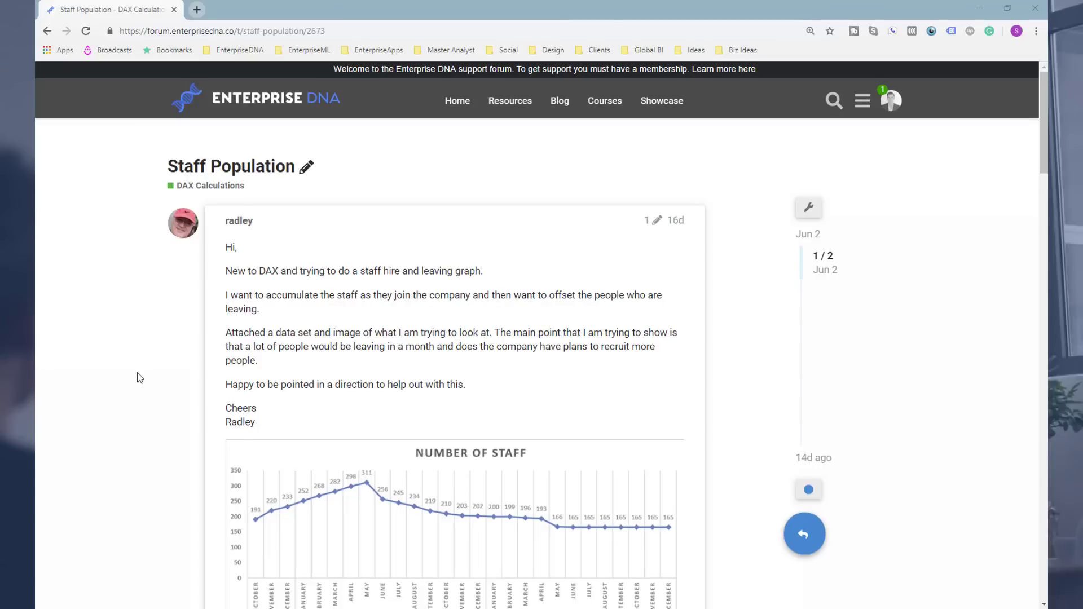
Step: Read down the forum thread to the solution's model image, Current Staff DAX code and monthly result table
scroll(140, 378, down, 1)
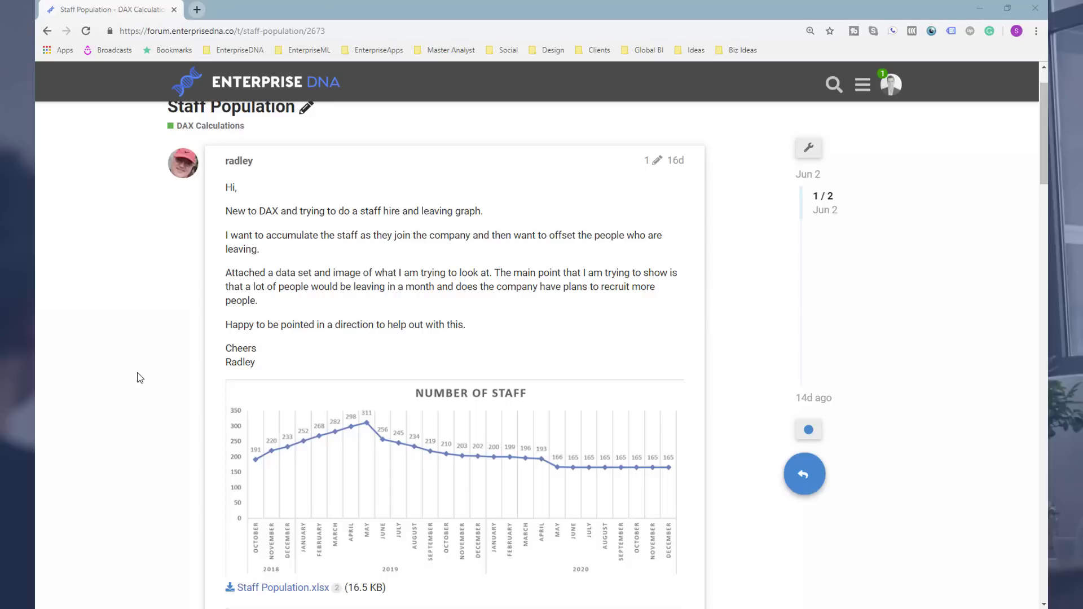
scroll(140, 378, down, 10)
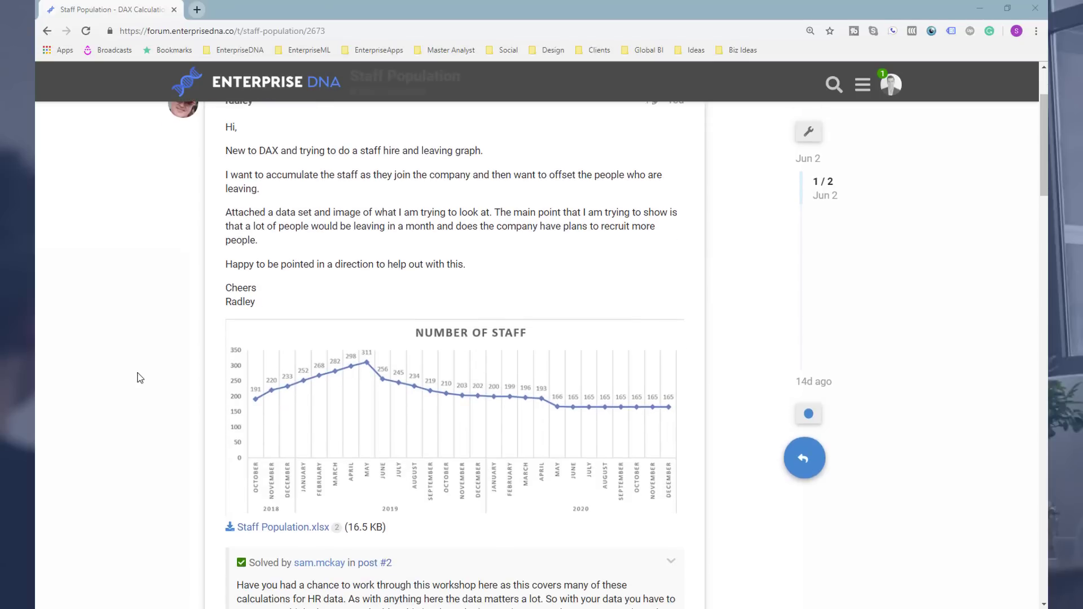
scroll(140, 378, down, 3)
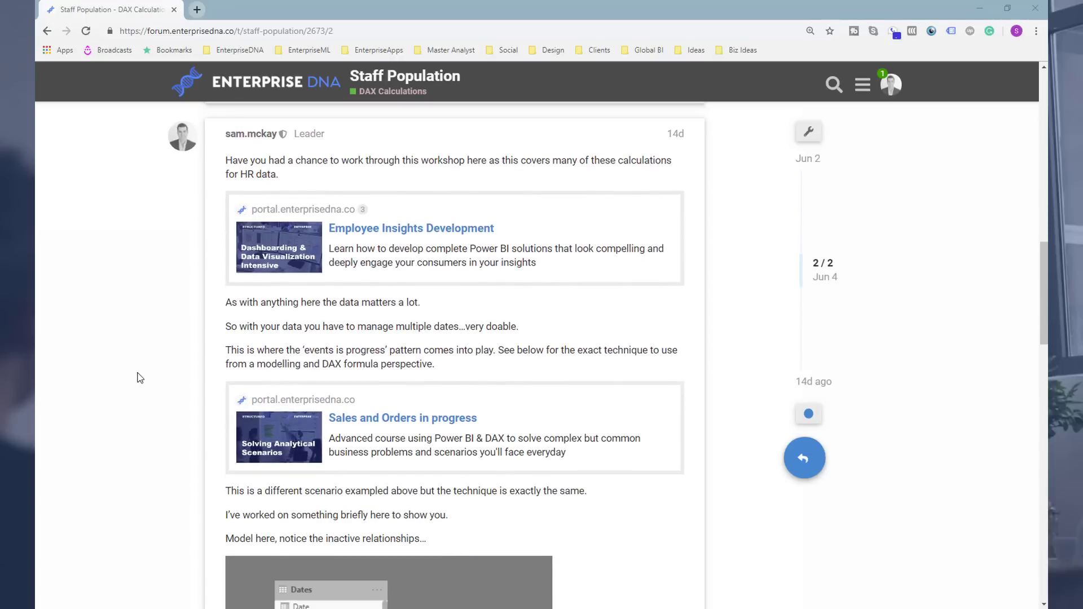
scroll(140, 378, down, 8)
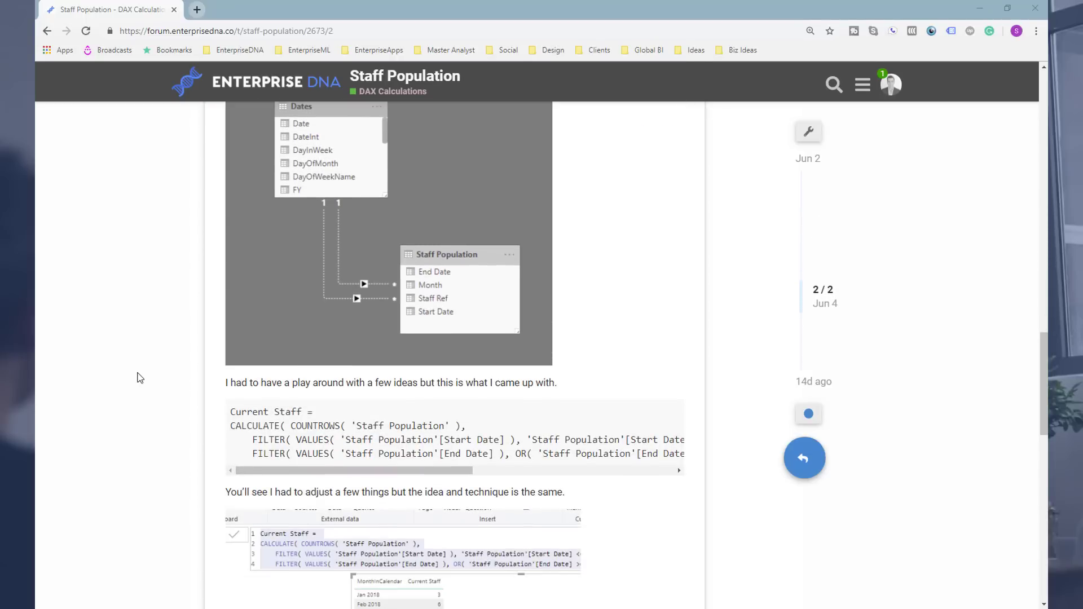
scroll(139, 378, up, 1)
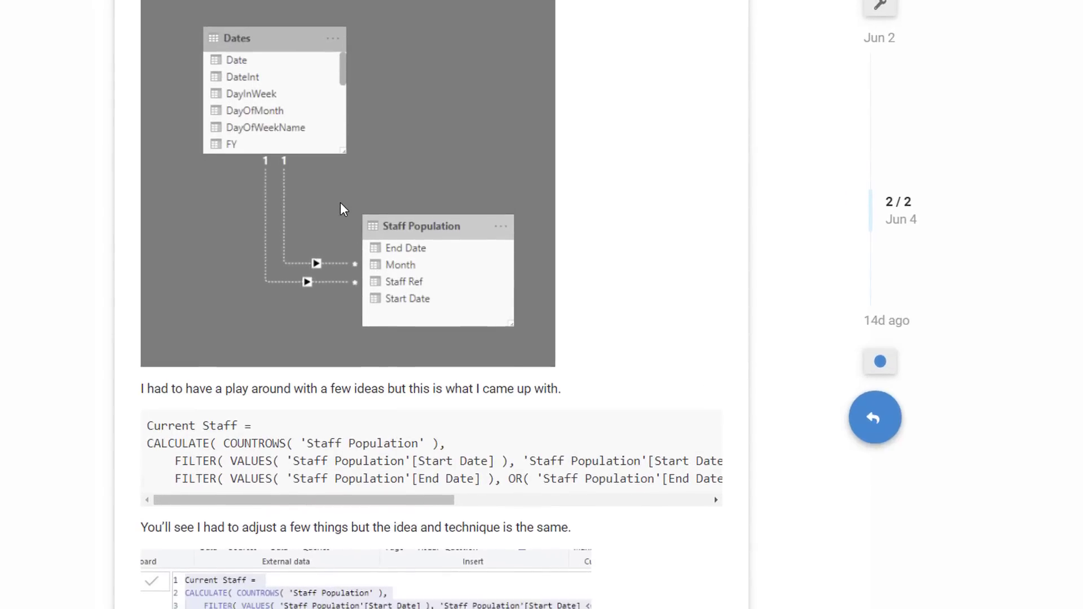
scroll(340, 202, down, 3)
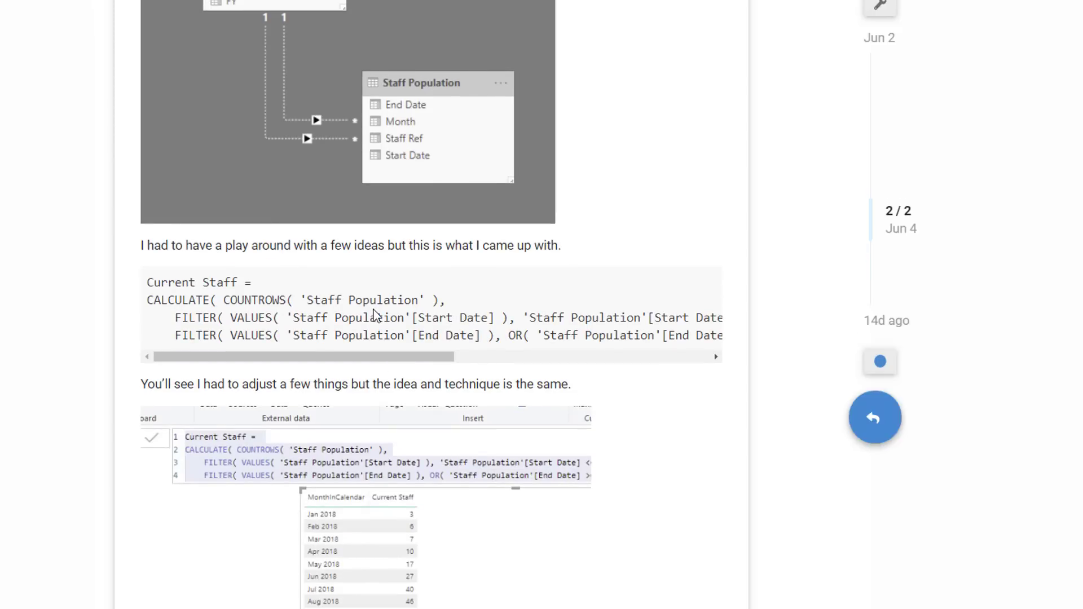
scroll(373, 316, down, 4)
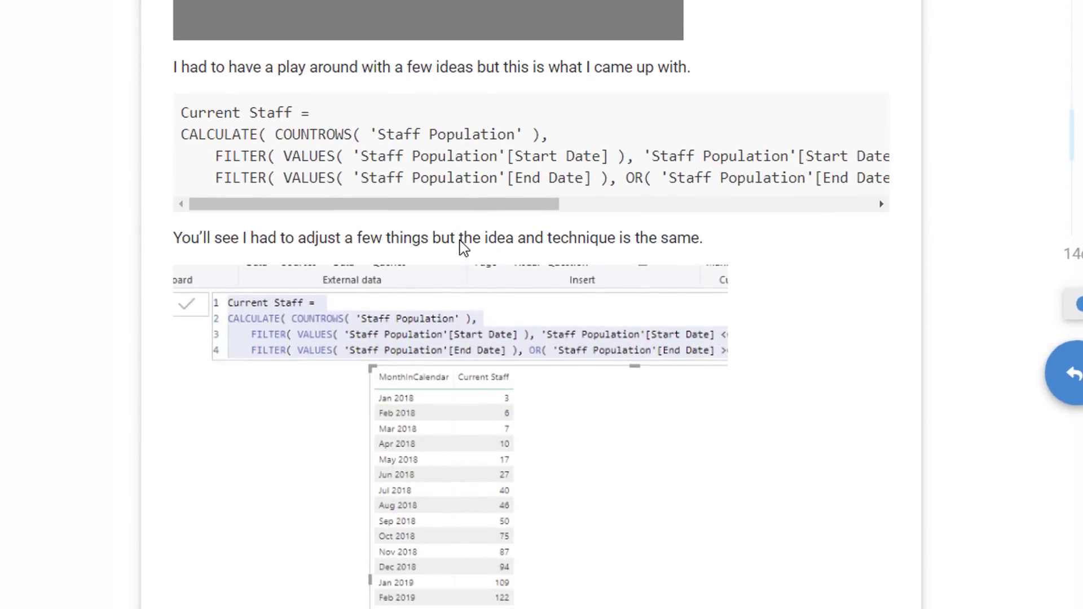
scroll(463, 246, down, 10)
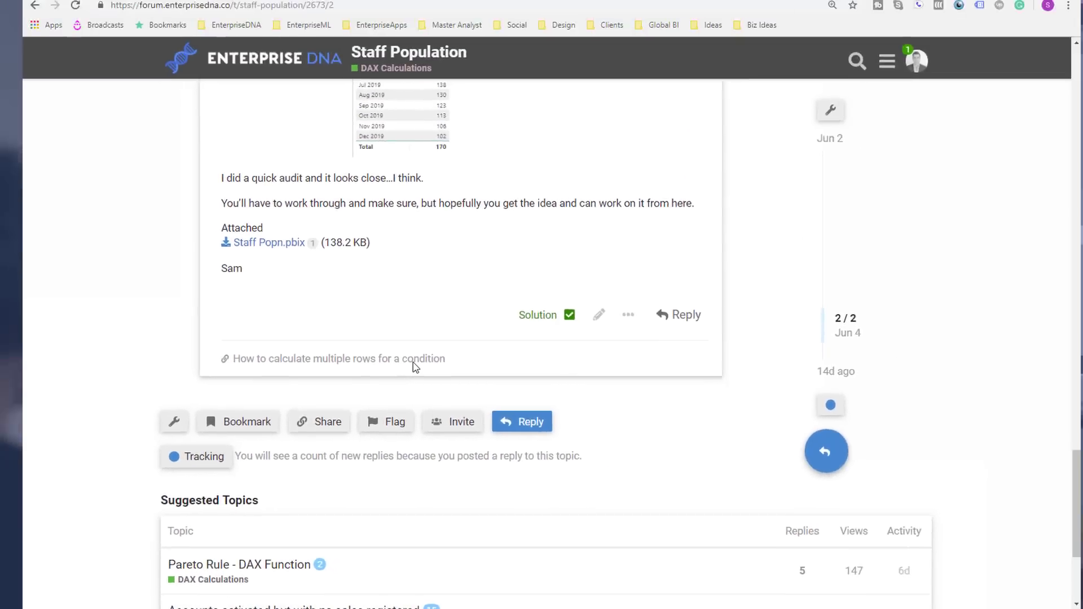
scroll(414, 367, up, 7)
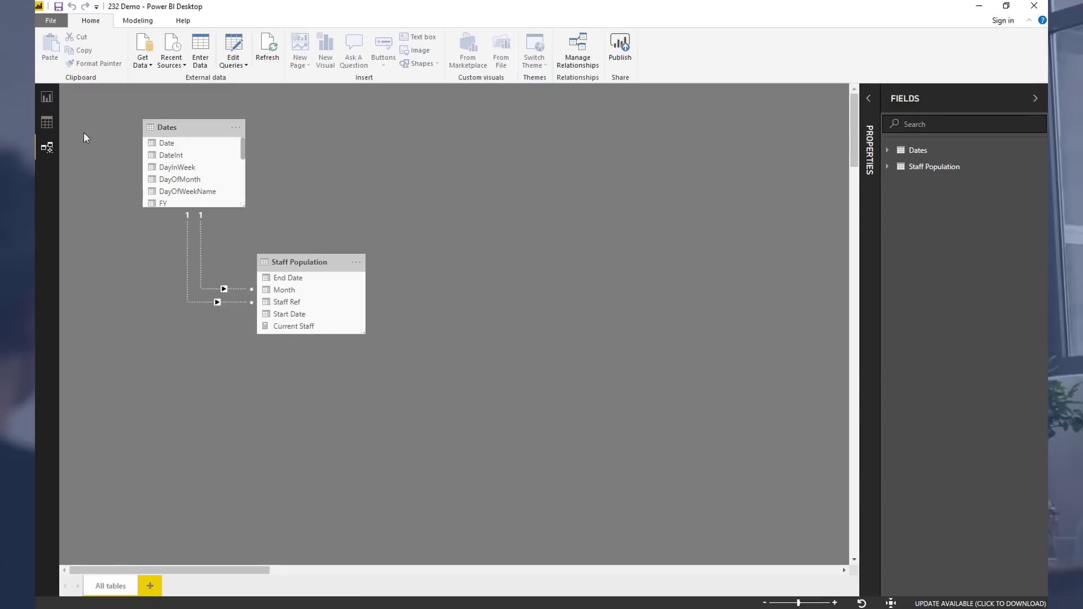
Step: In Data view, show the Staff Population table and widen its End Date column
click(47, 123)
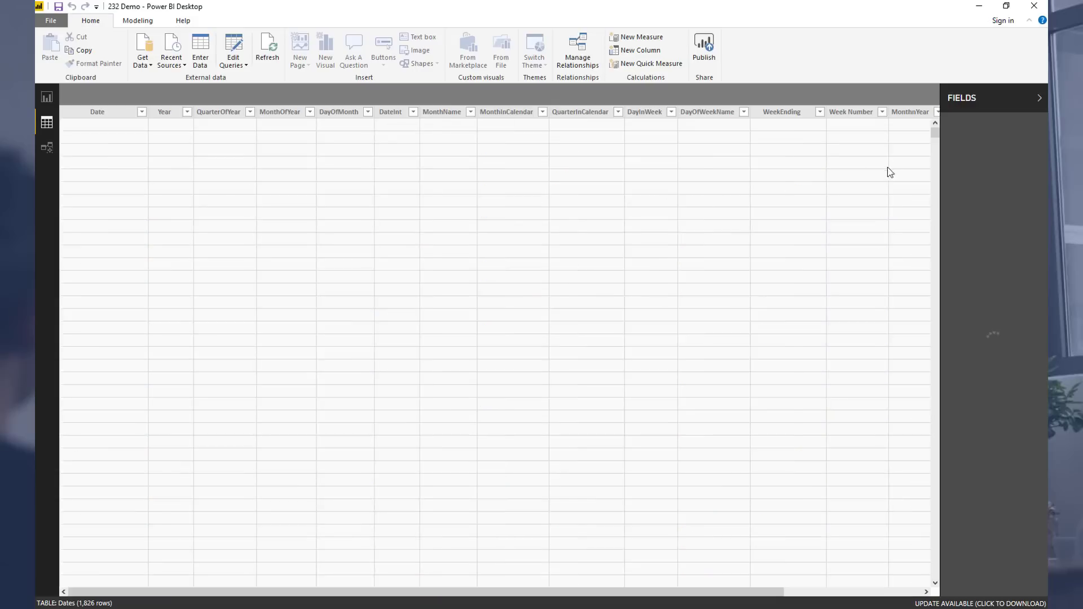
click(995, 167)
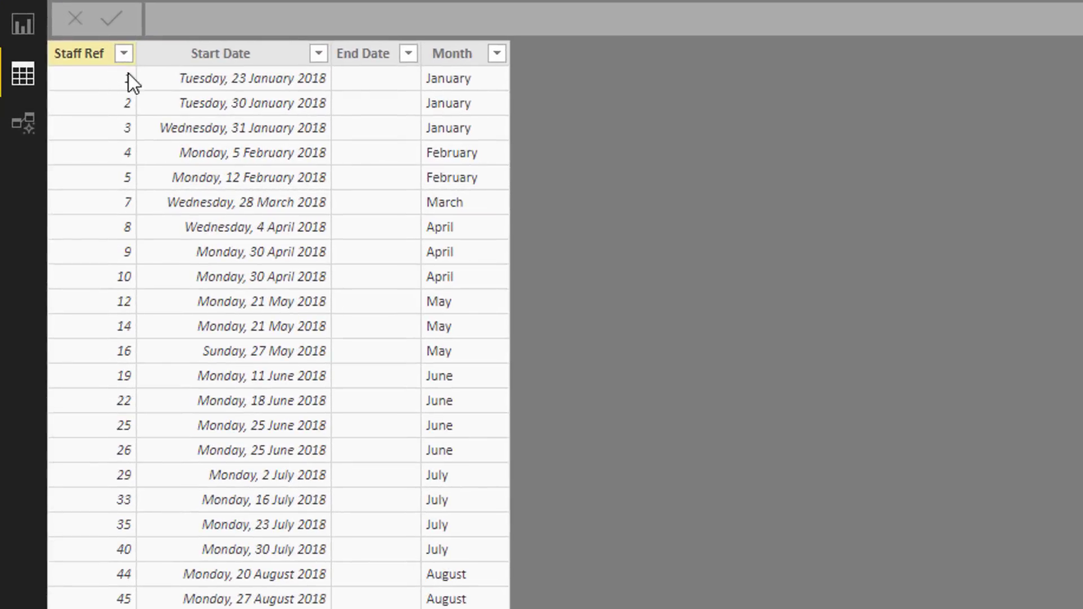
click(100, 57)
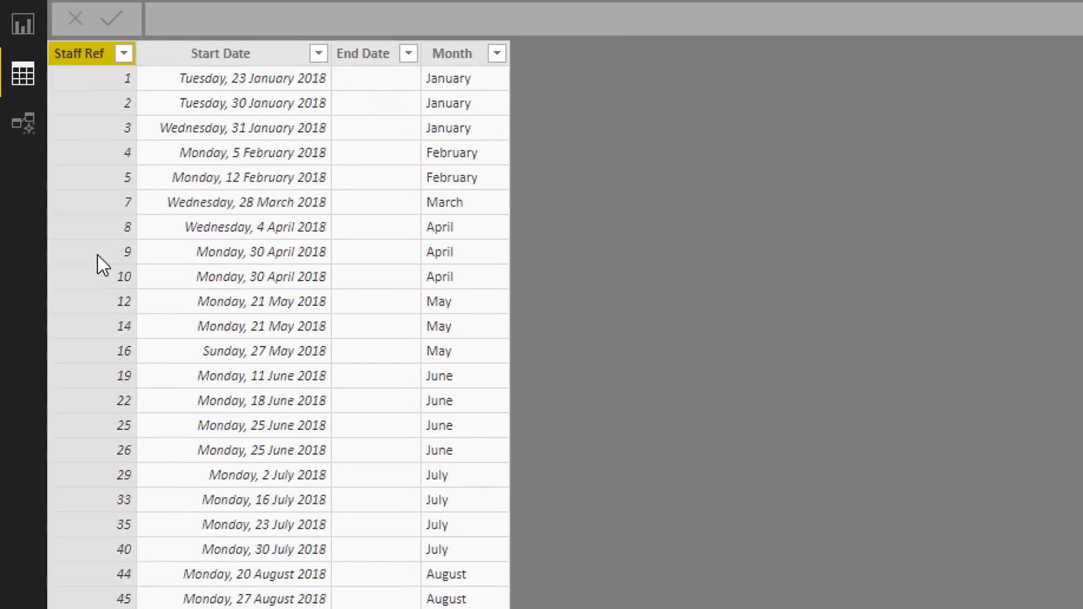
scroll(97, 255, down, 5)
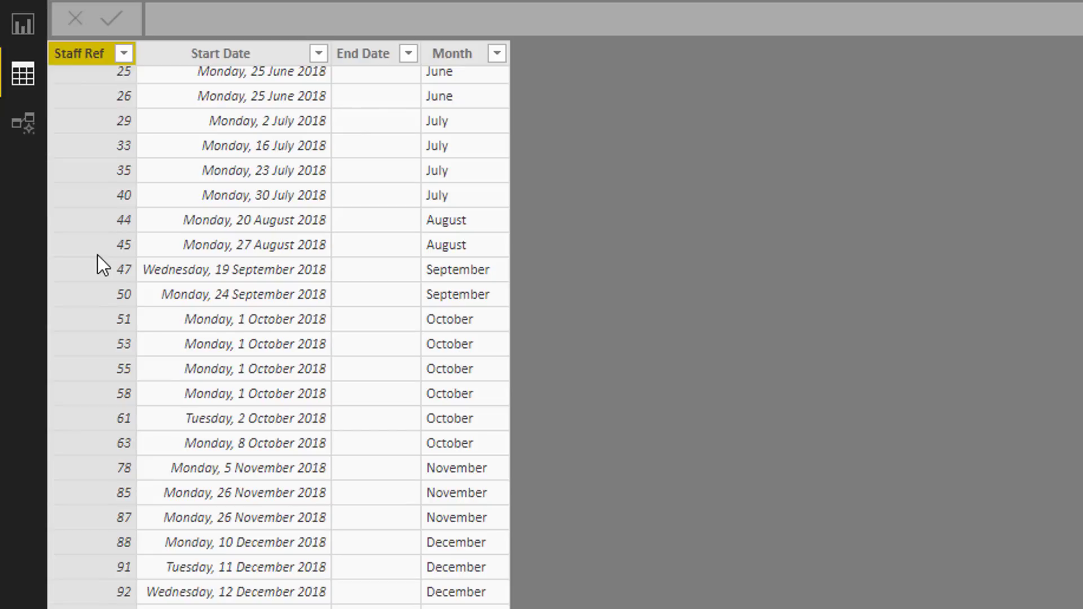
click(265, 55)
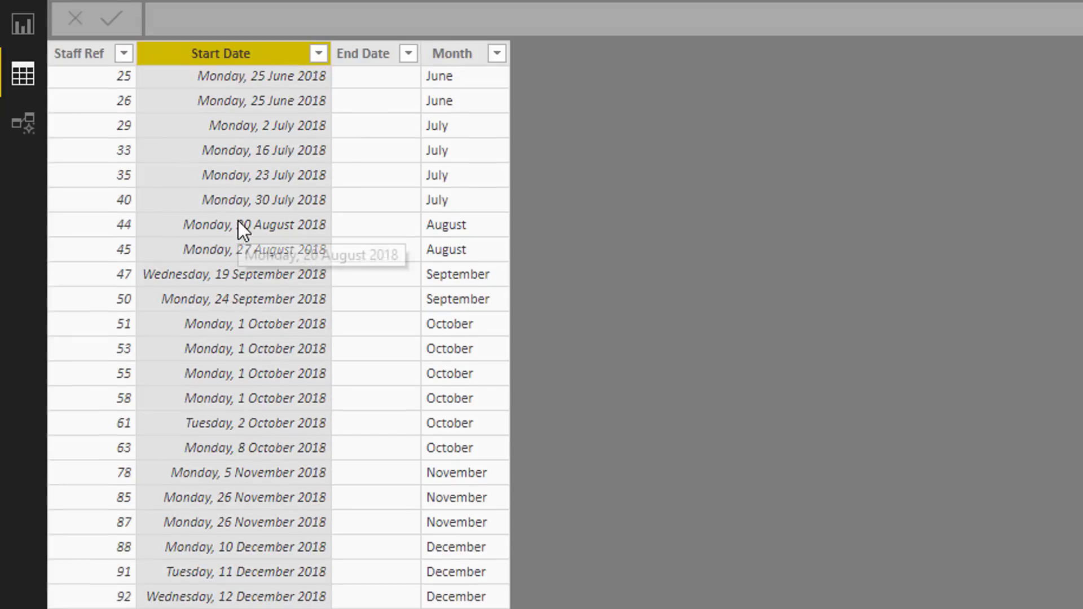
scroll(287, 129, up, 5)
click(375, 53)
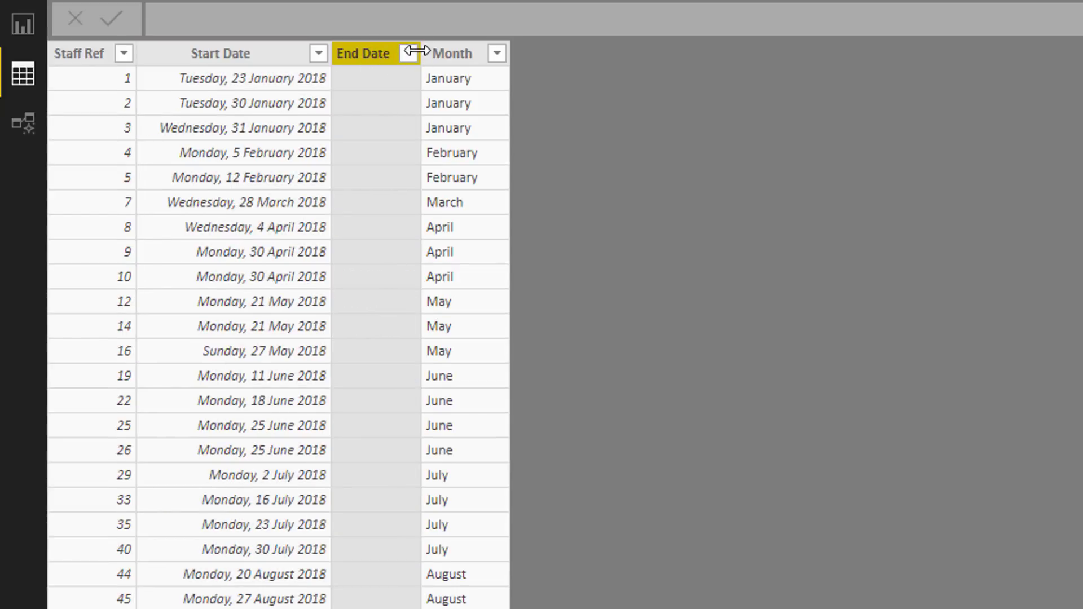
drag(425, 53, 469, 59)
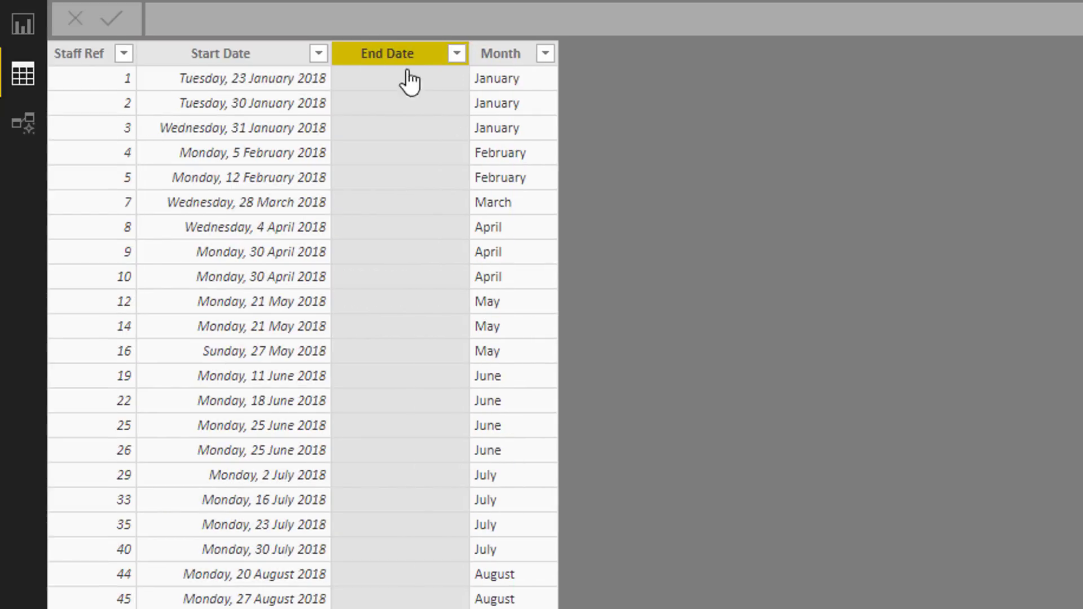
Step: Sort End Date ascending, then descending, and widen it so full dates show
scroll(404, 247, down, 20)
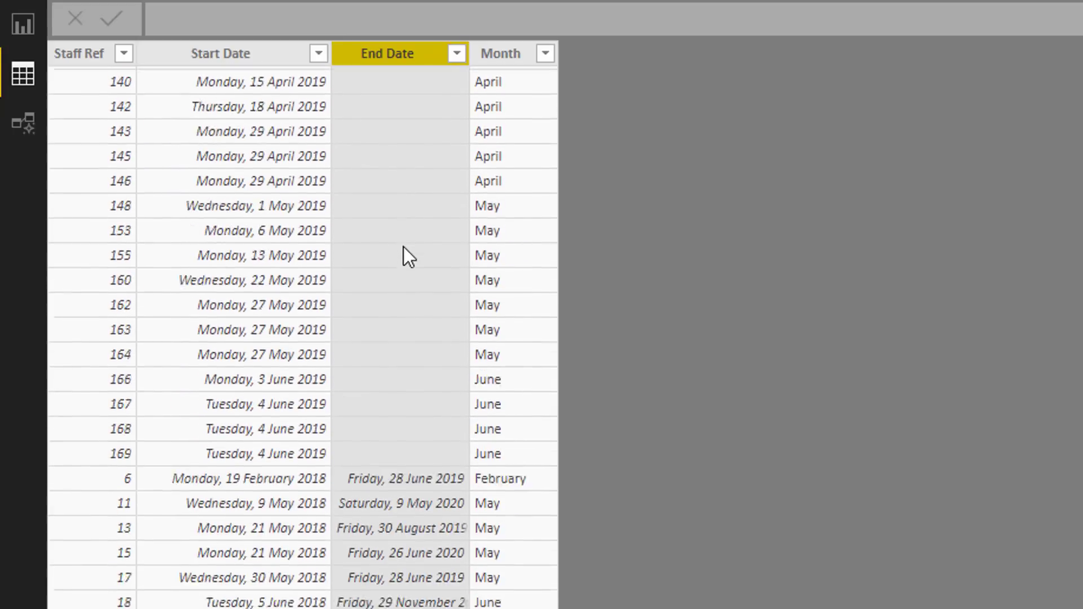
scroll(404, 246, down, 6)
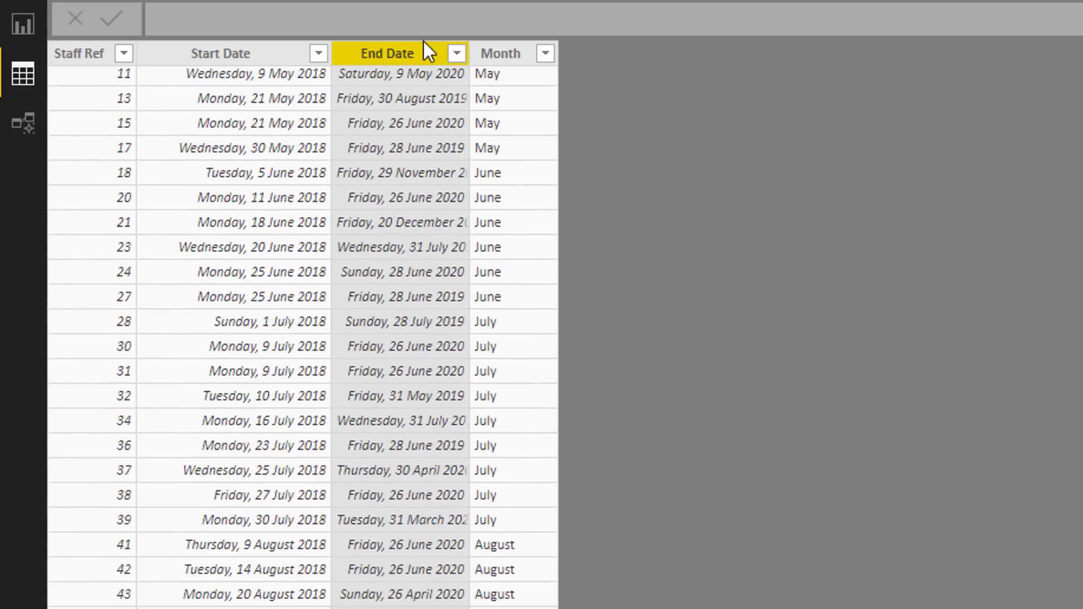
right_click(424, 43)
click(458, 65)
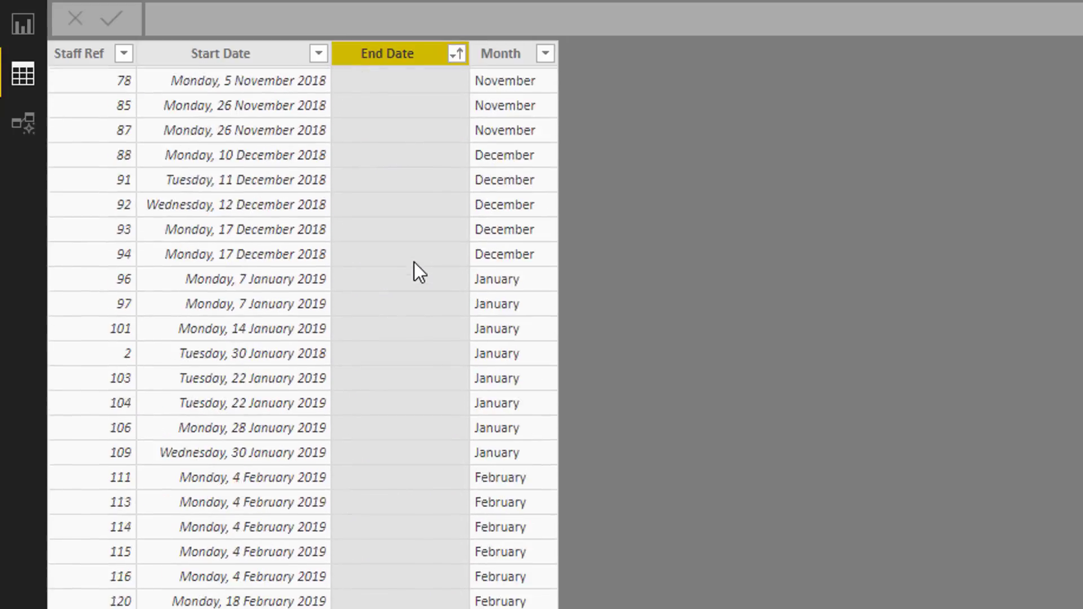
scroll(406, 170, up, 7)
right_click(404, 55)
click(441, 99)
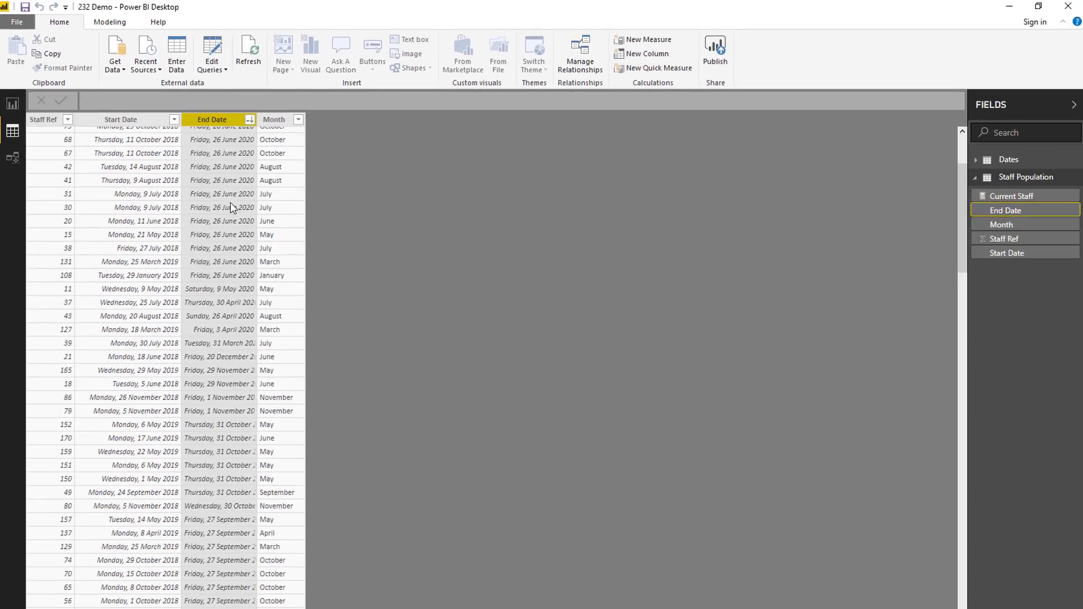
scroll(230, 202, up, 4)
scroll(229, 235, down, 10)
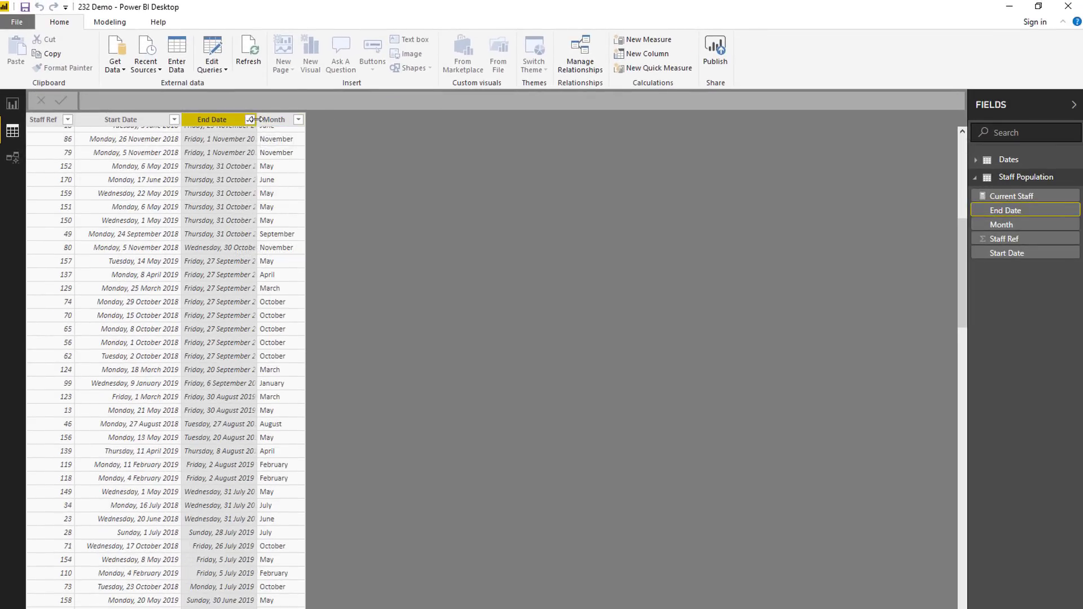
drag(256, 119, 288, 119)
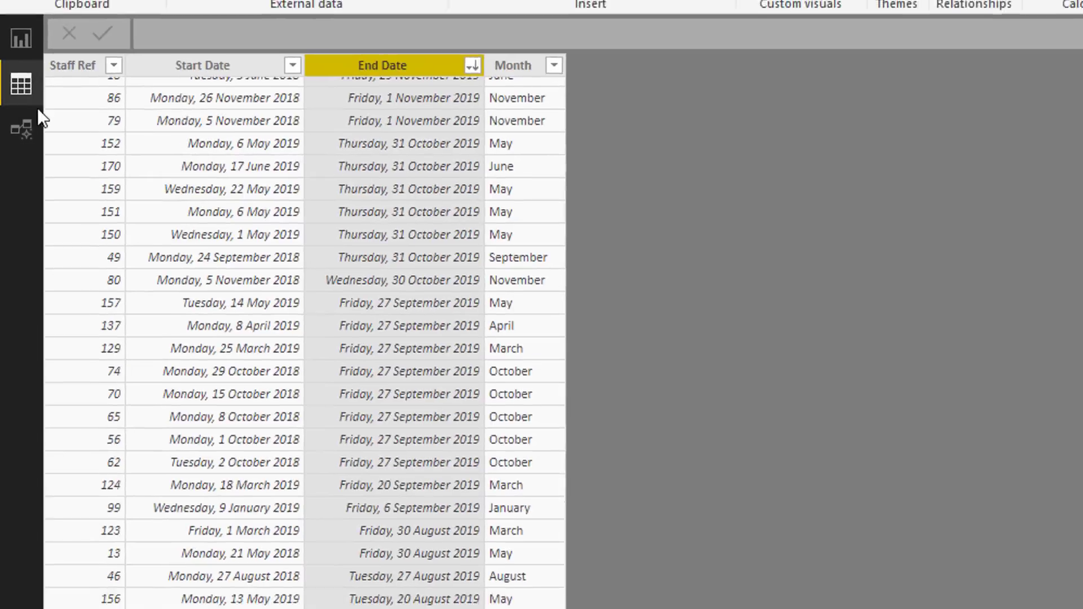
click(21, 129)
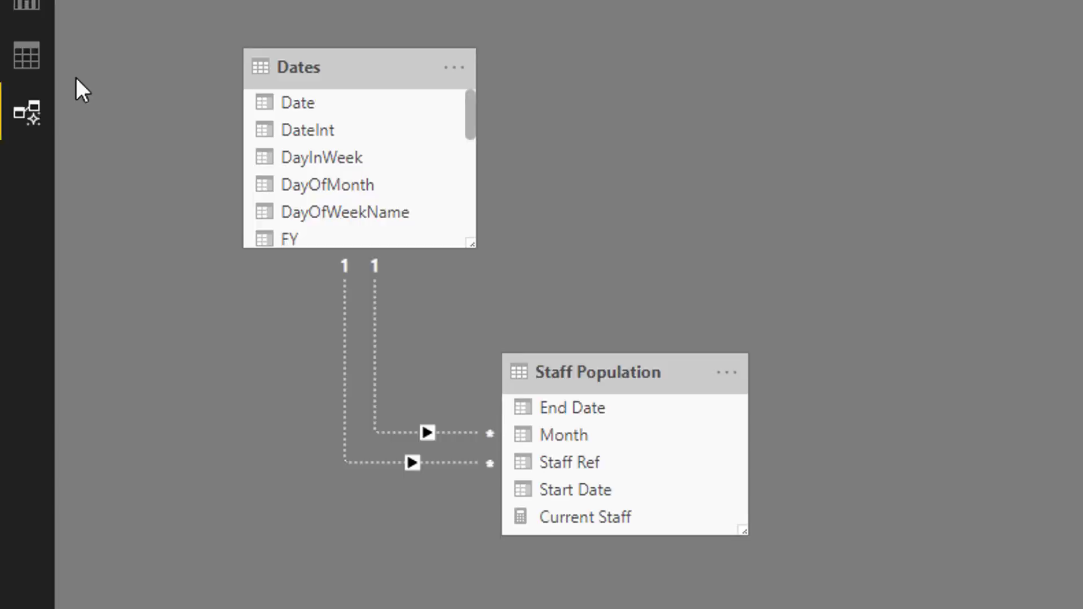
click(27, 43)
click(341, 20)
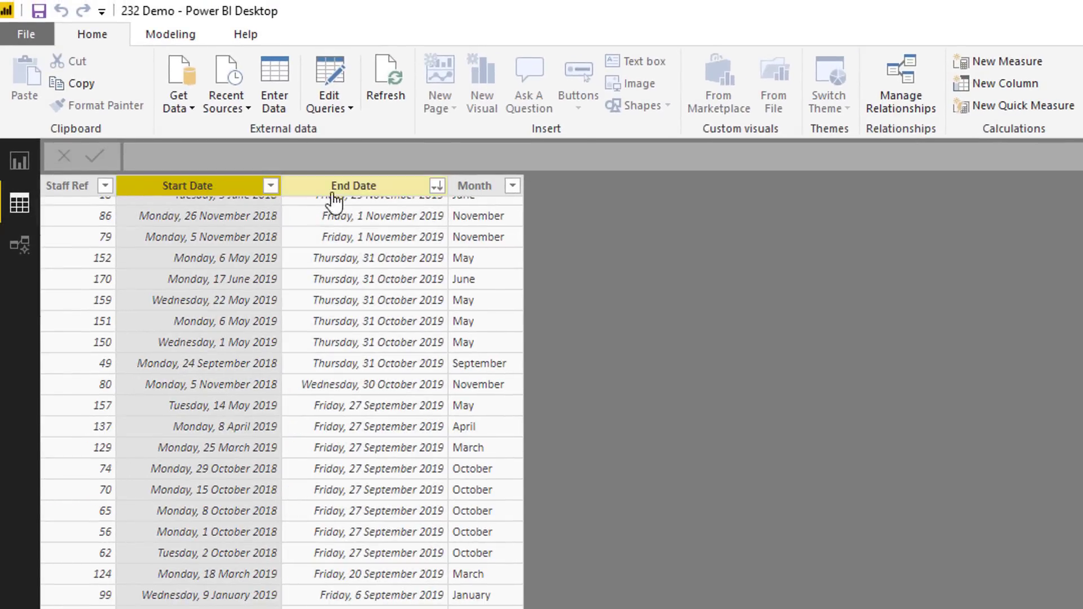
click(334, 192)
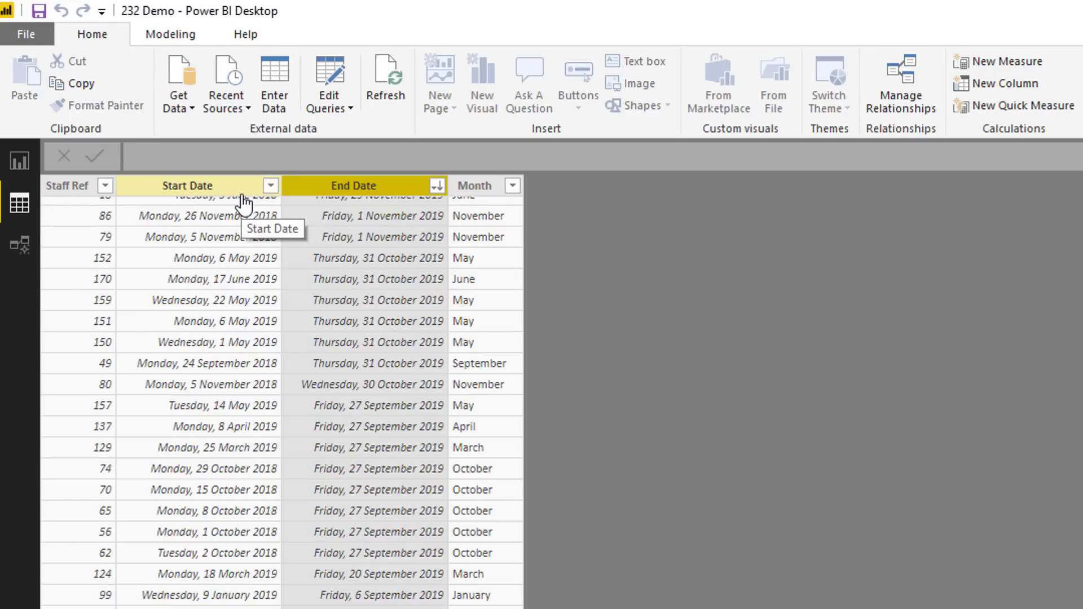
click(12, 254)
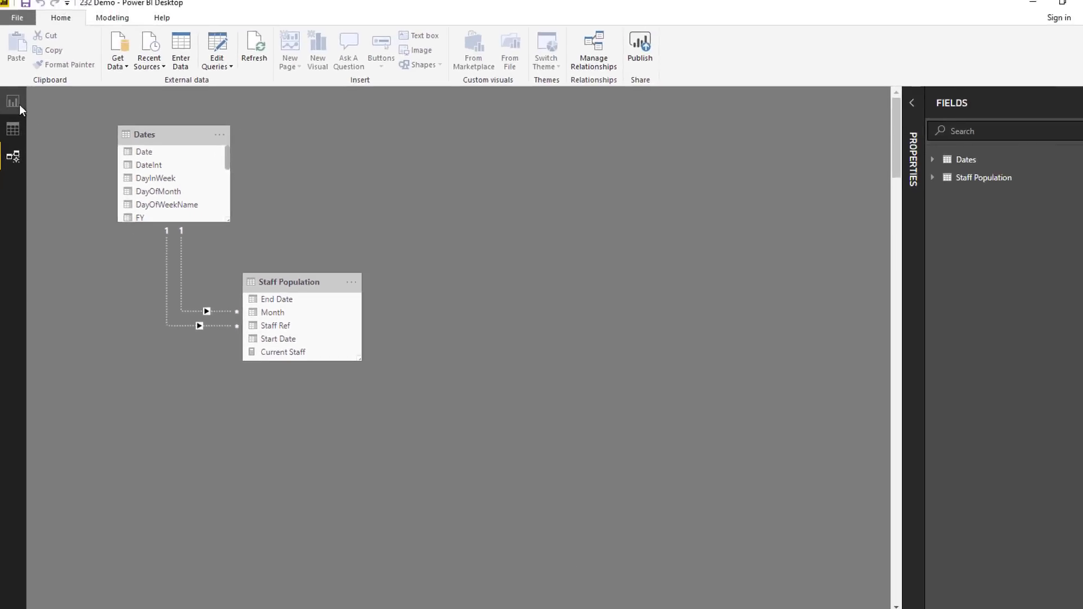
Step: On the report canvas, duplicate the monthly Current Staff table and move the copy left
click(13, 104)
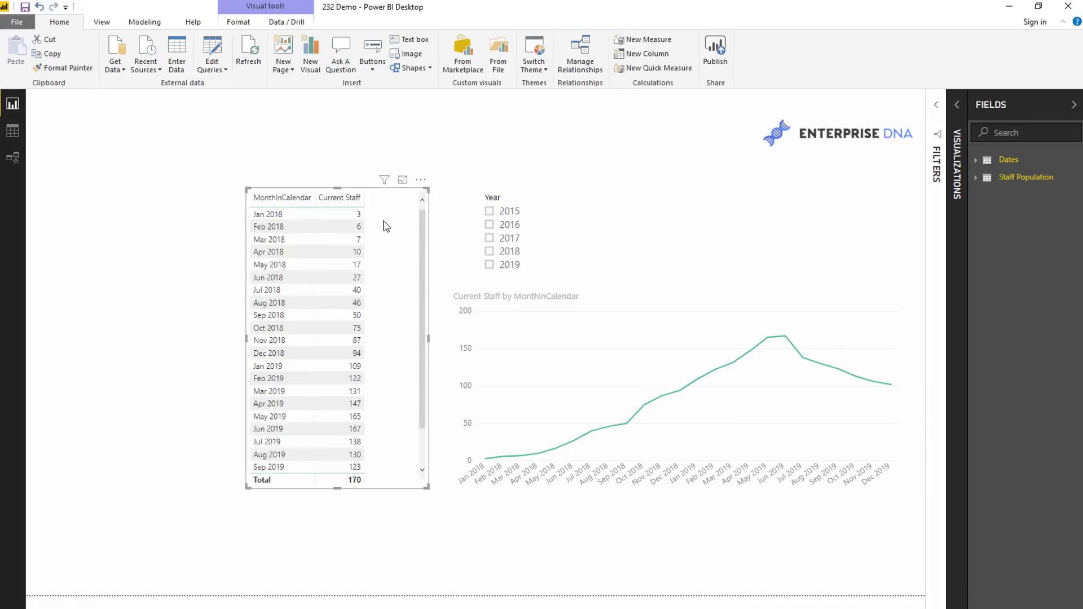
mouse_move(386, 227)
mouse_down()
mouse_move(373, 226)
mouse_move(391, 222)
mouse_up()
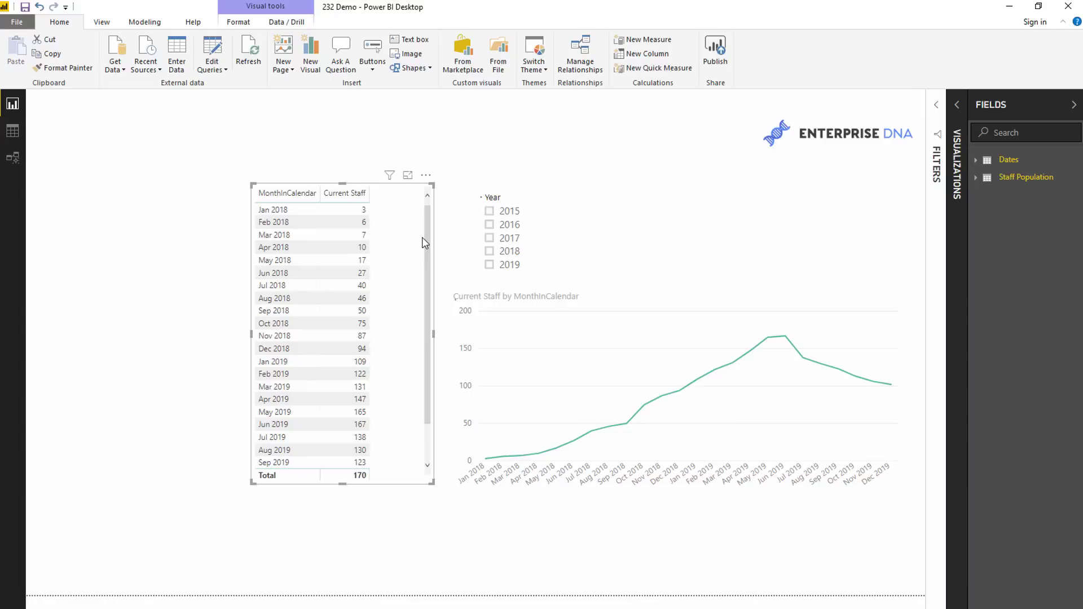
key(ctrl+c)
key(ctrl+v)
drag(397, 244, 205, 240)
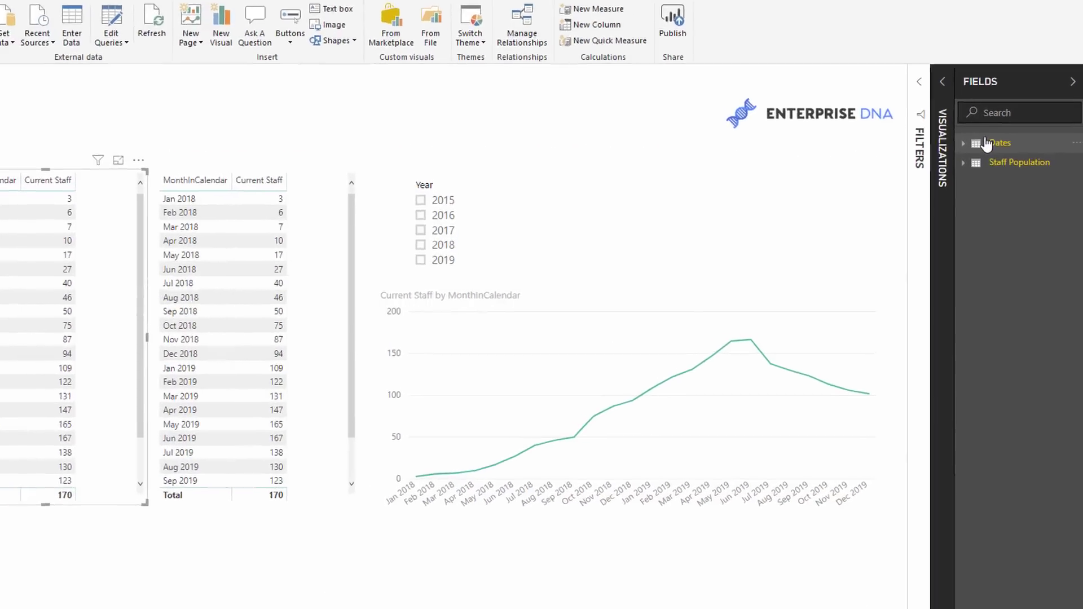
Step: Replace MonthInCalendar with the Dates table's Date field, shown as plain dates, in the copy
click(986, 144)
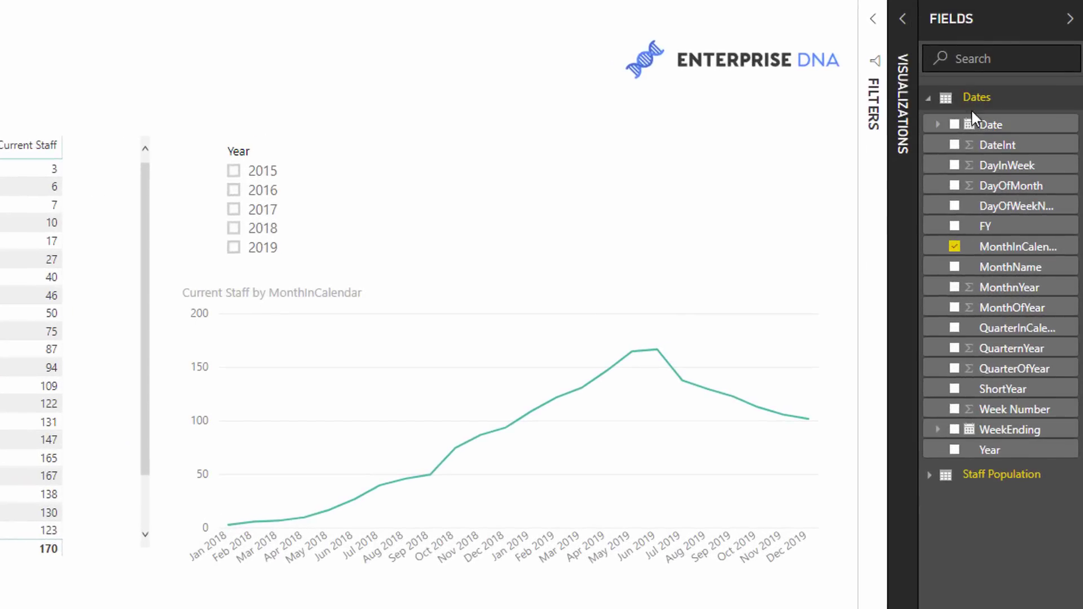
drag(984, 124, 906, 258)
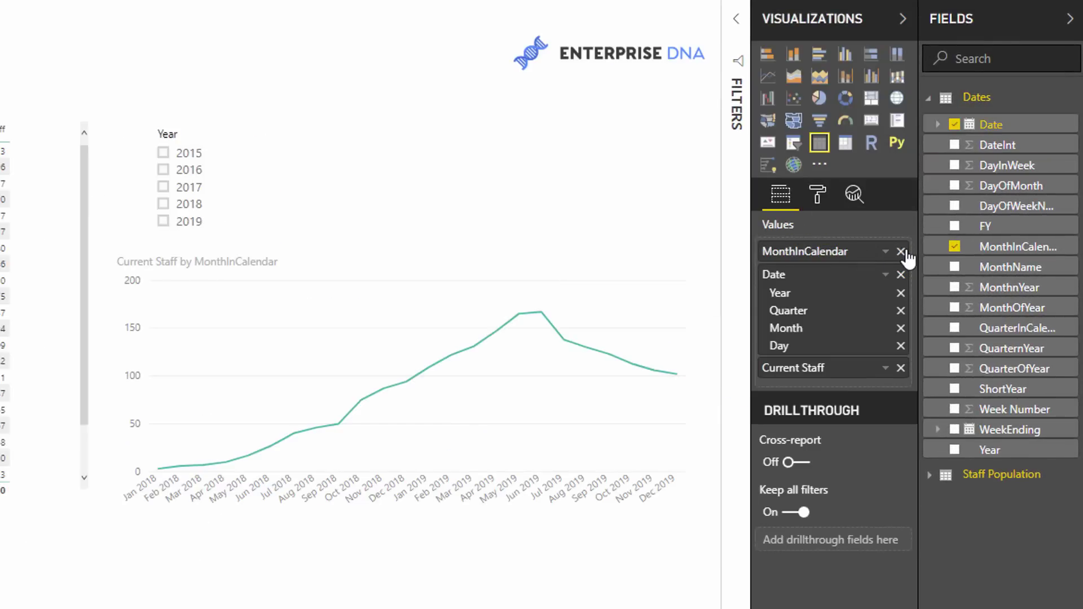
click(901, 252)
click(887, 251)
click(909, 377)
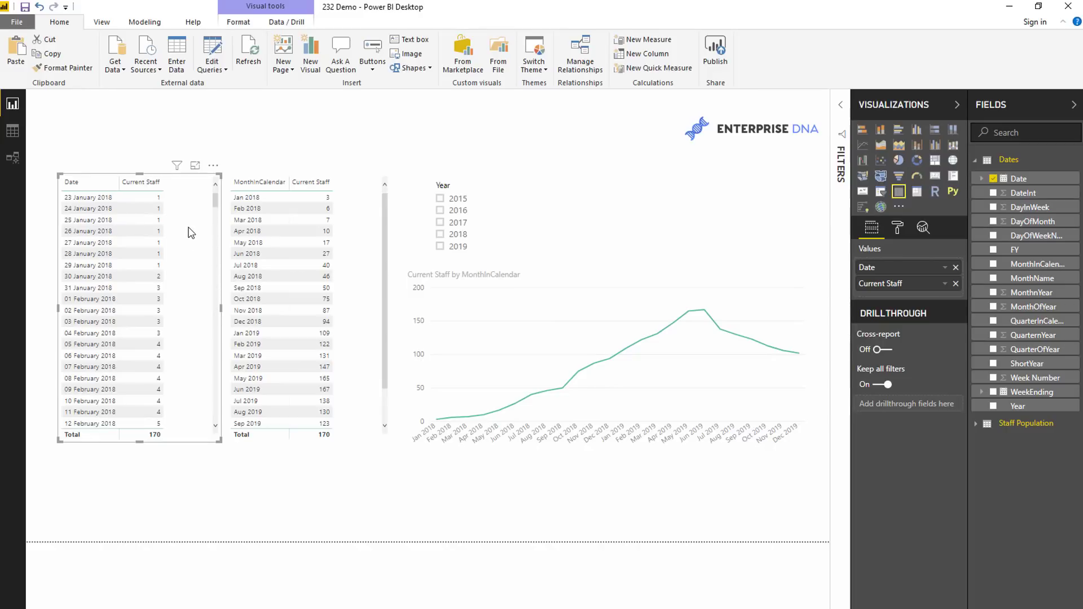
Step: Duplicate the daily table, convert it to a Current Staff by Date line chart, and resize it
key(ctrl+c)
key(ctrl+v)
drag(191, 232, 486, 348)
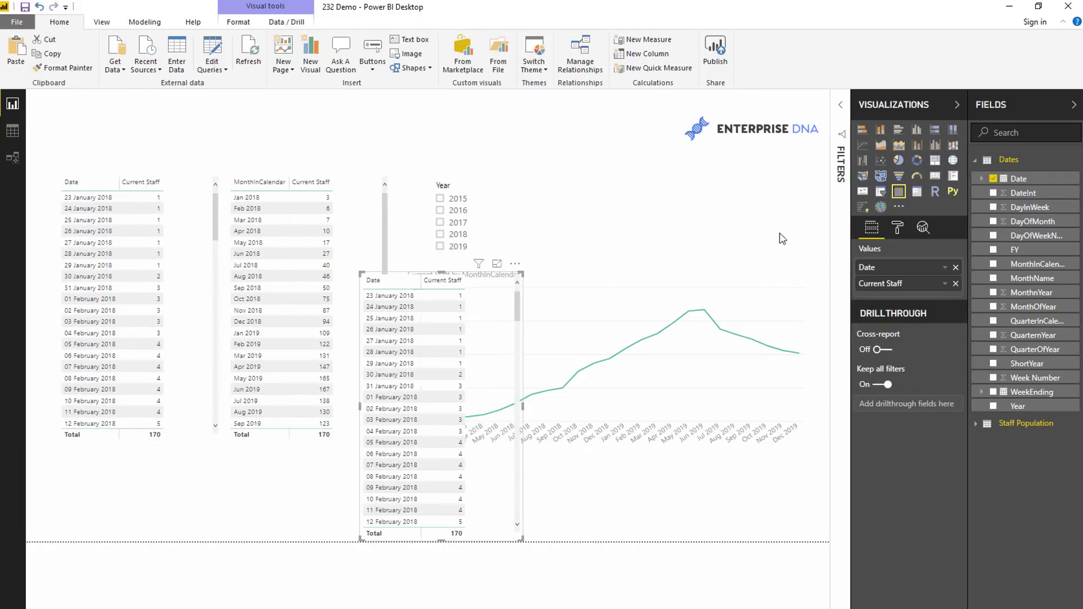
click(862, 145)
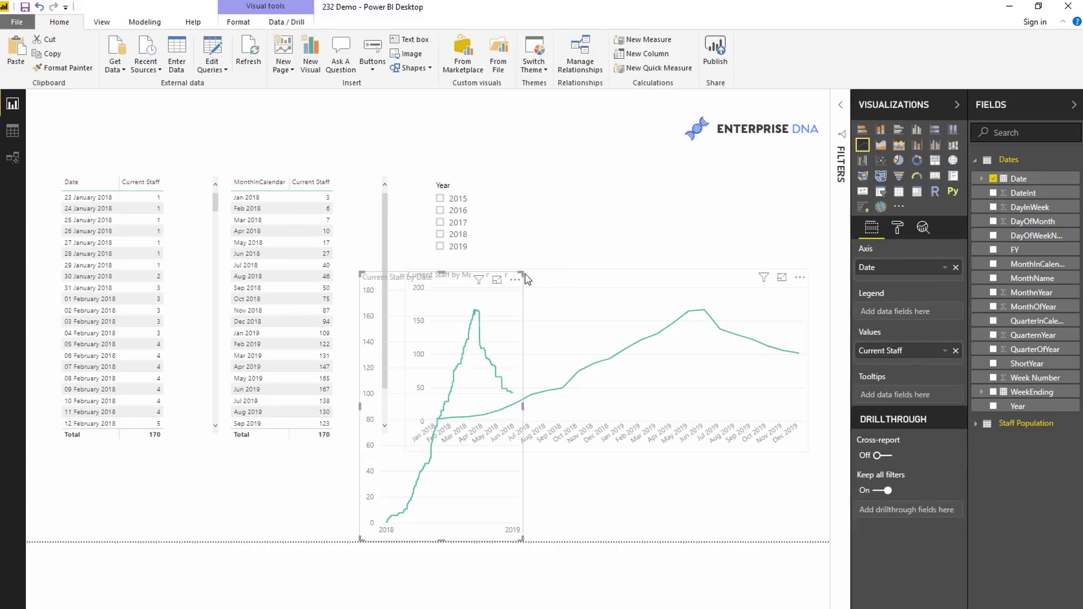
drag(523, 274, 761, 417)
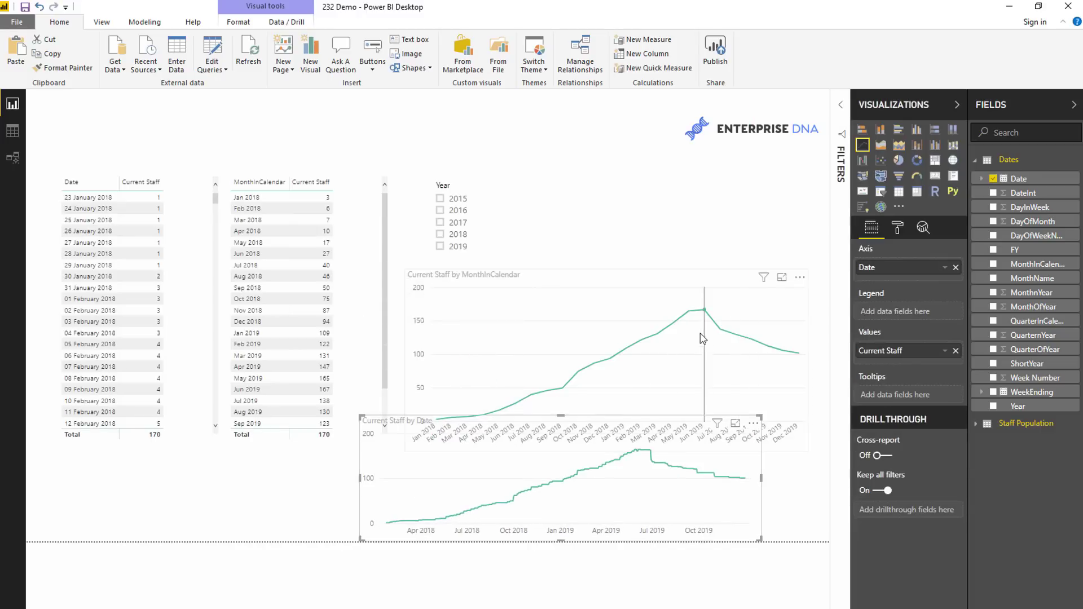
Step: Arrange the monthly chart and Year slicer at the top, the Date chart below
drag(617, 285, 614, 266)
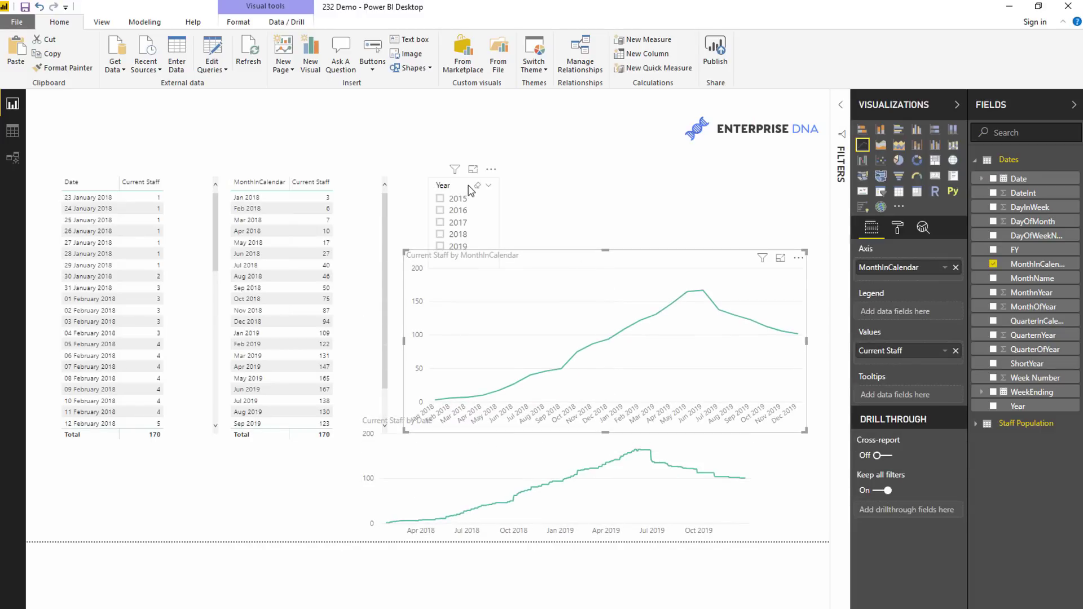
drag(469, 190, 612, 109)
drag(625, 281, 624, 228)
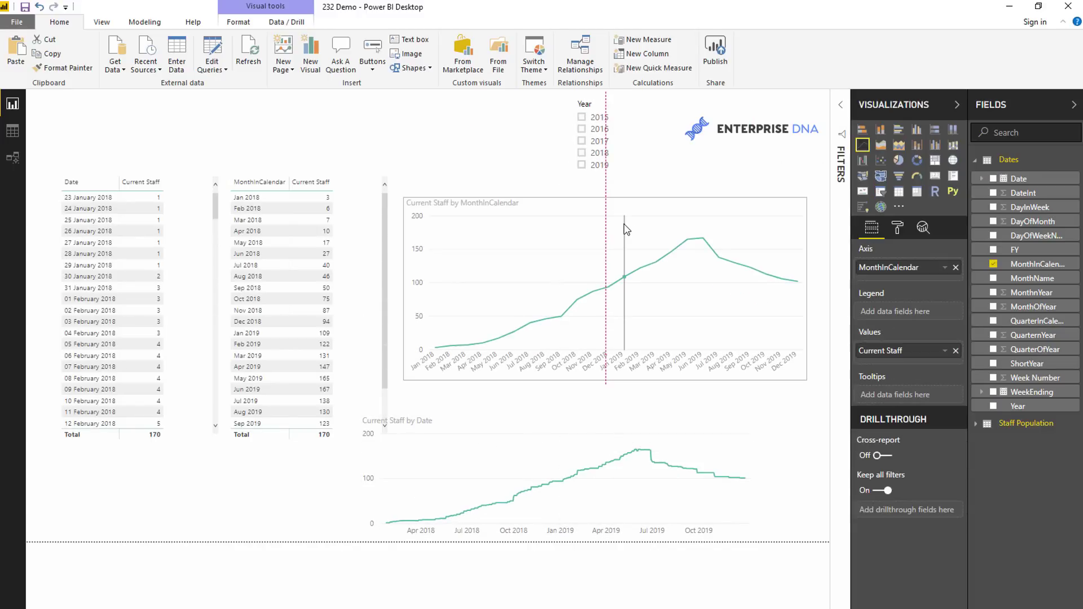
drag(575, 428, 624, 416)
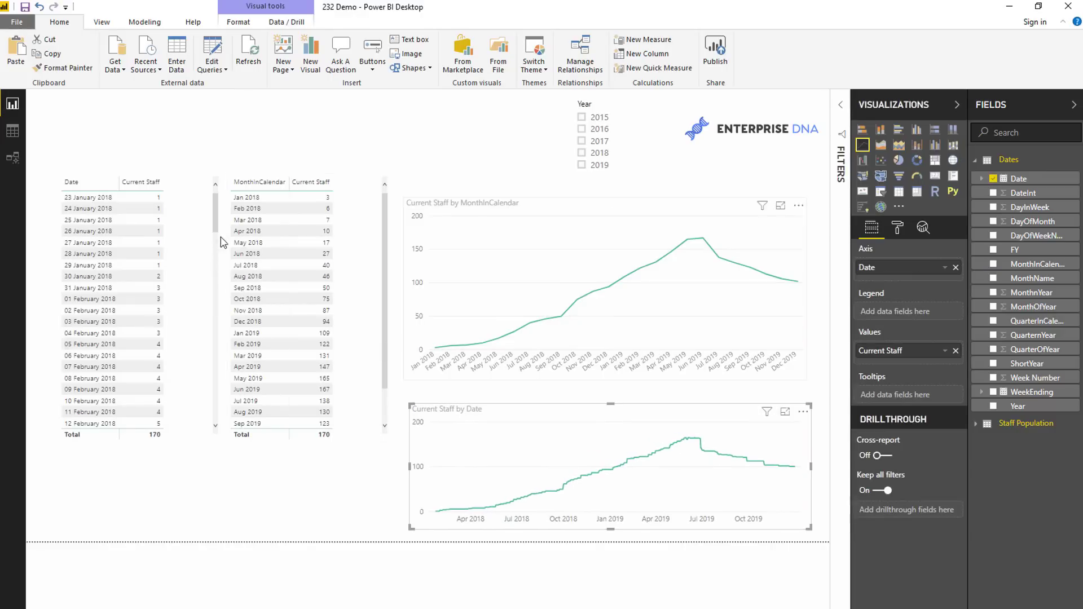
Step: Display the Staff Population table's Current Staff measure DAX formula
click(361, 229)
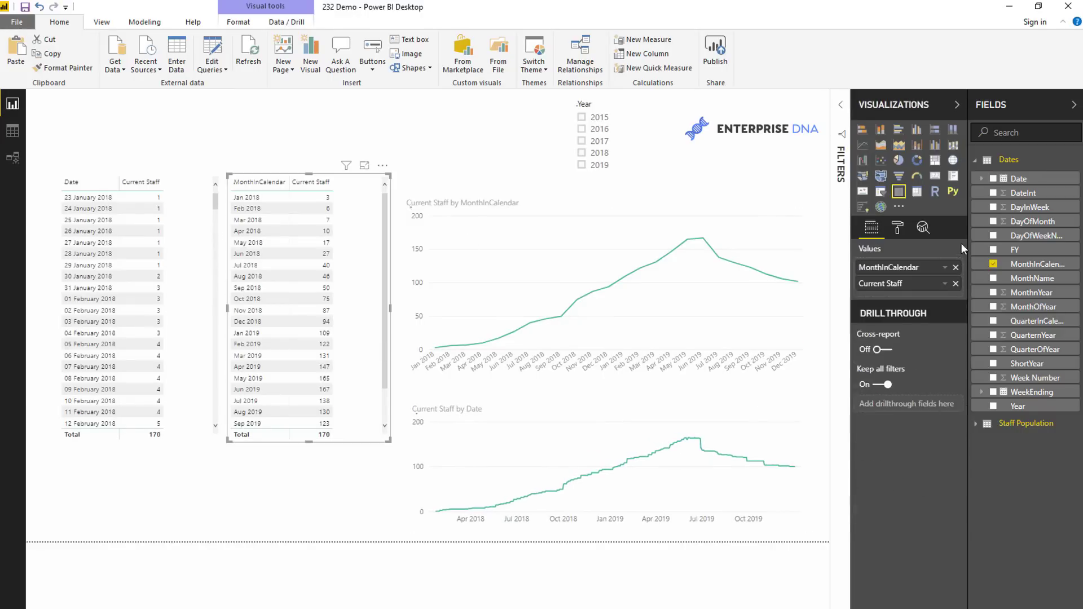
click(975, 161)
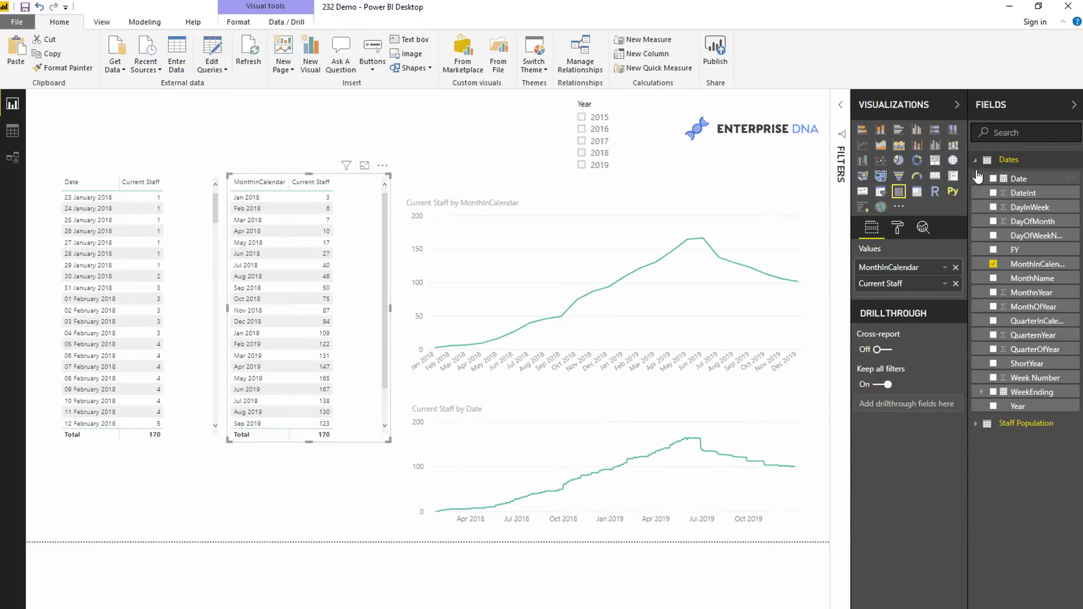
click(975, 177)
click(1020, 201)
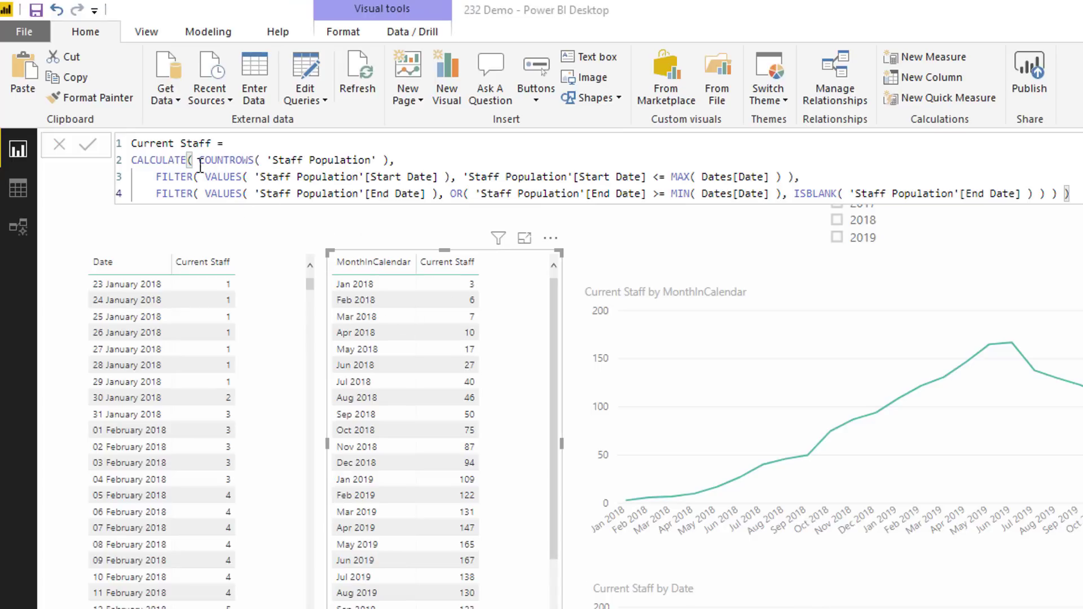
drag(199, 159, 393, 160)
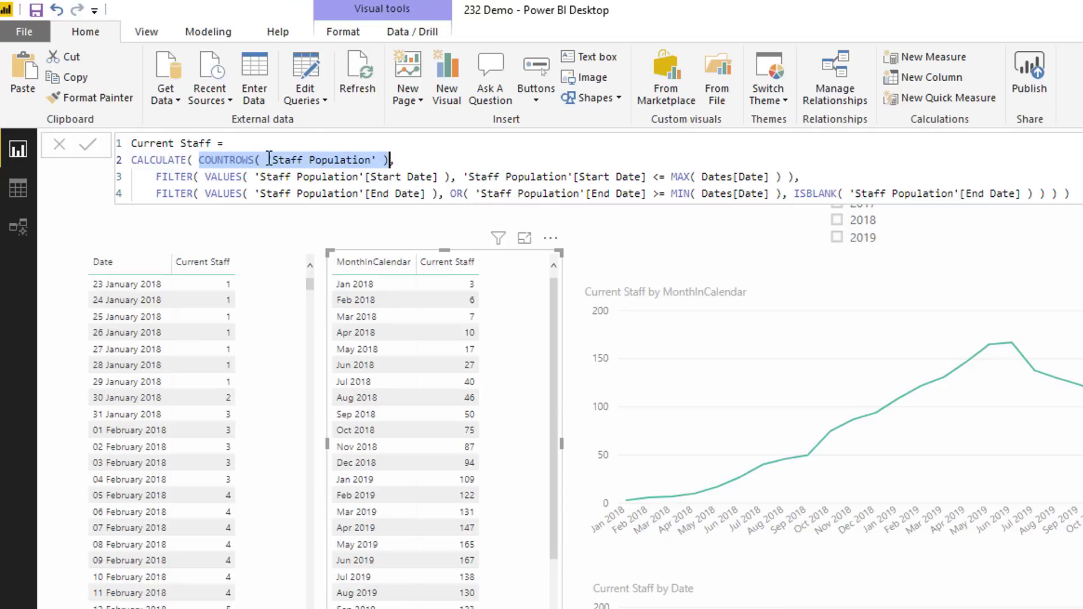
drag(269, 159, 390, 176)
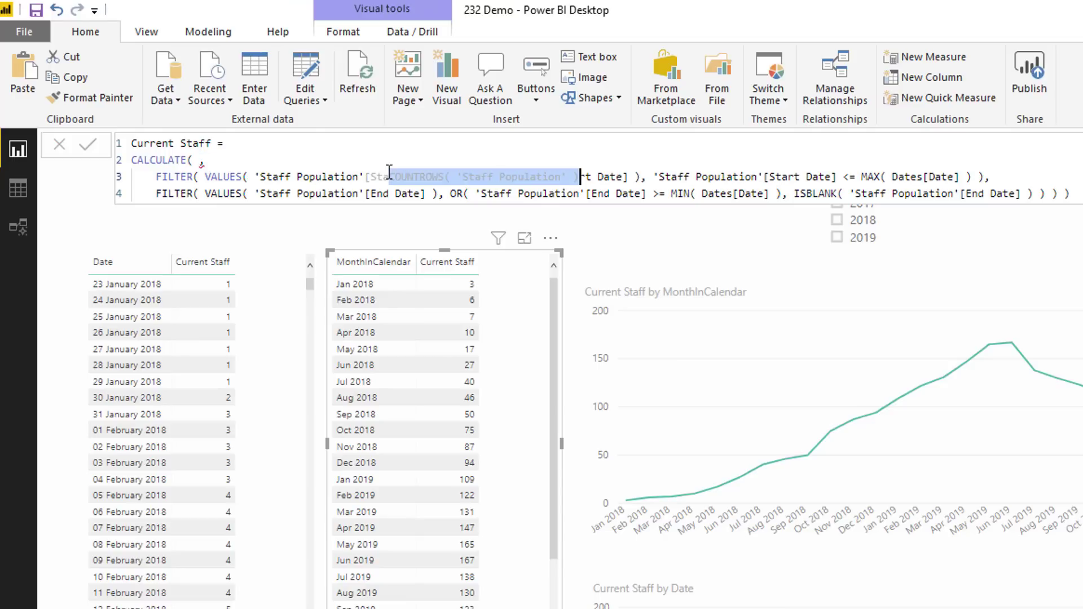
key(ctrl+z)
click(388, 162)
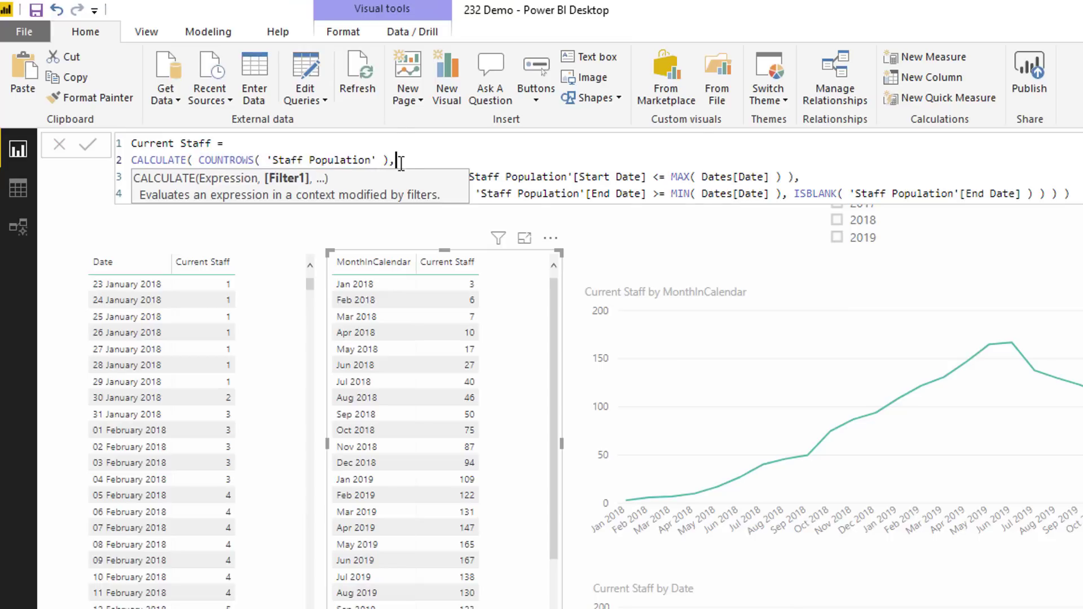
double_click(486, 179)
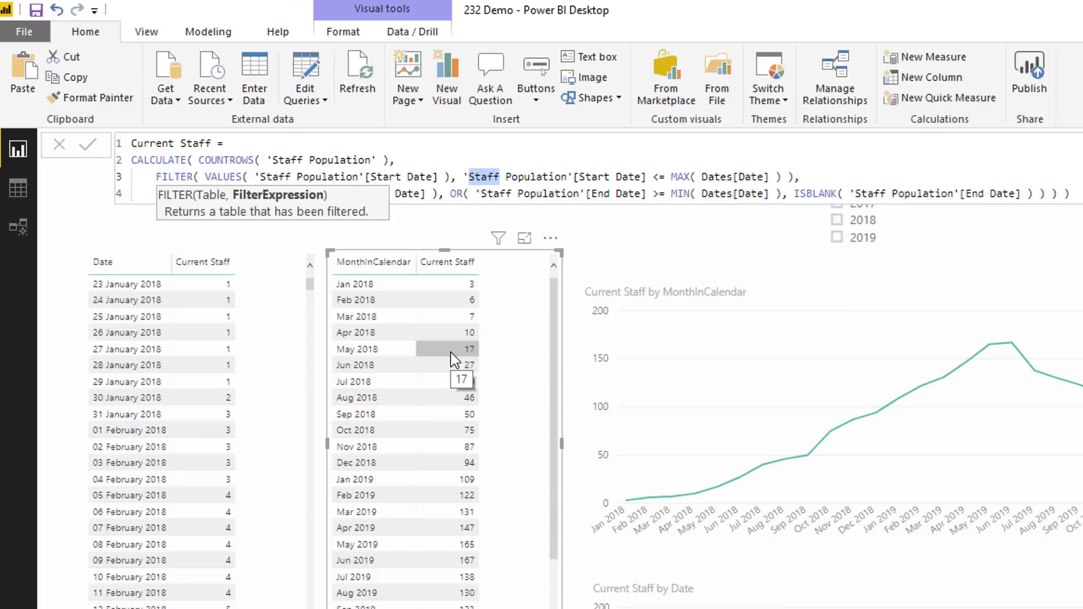
click(157, 177)
drag(157, 177, 800, 177)
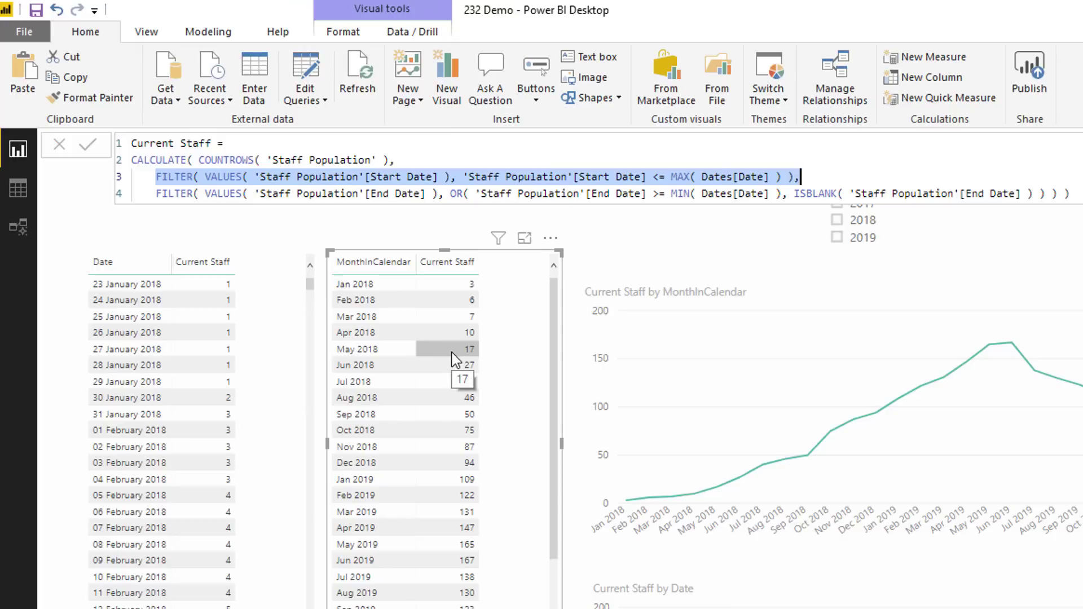
click(205, 176)
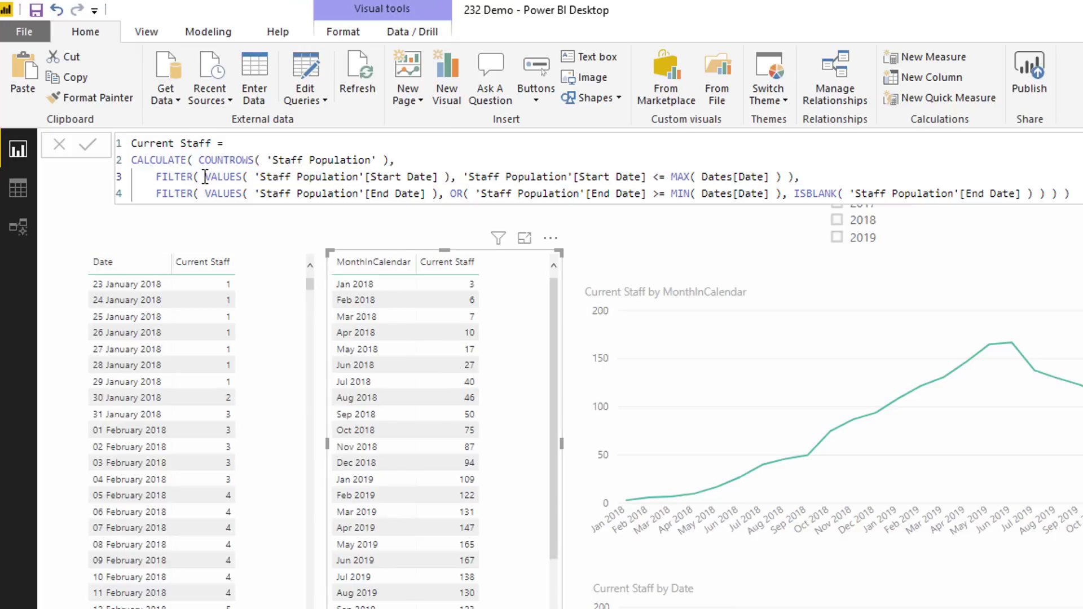
drag(205, 176, 443, 179)
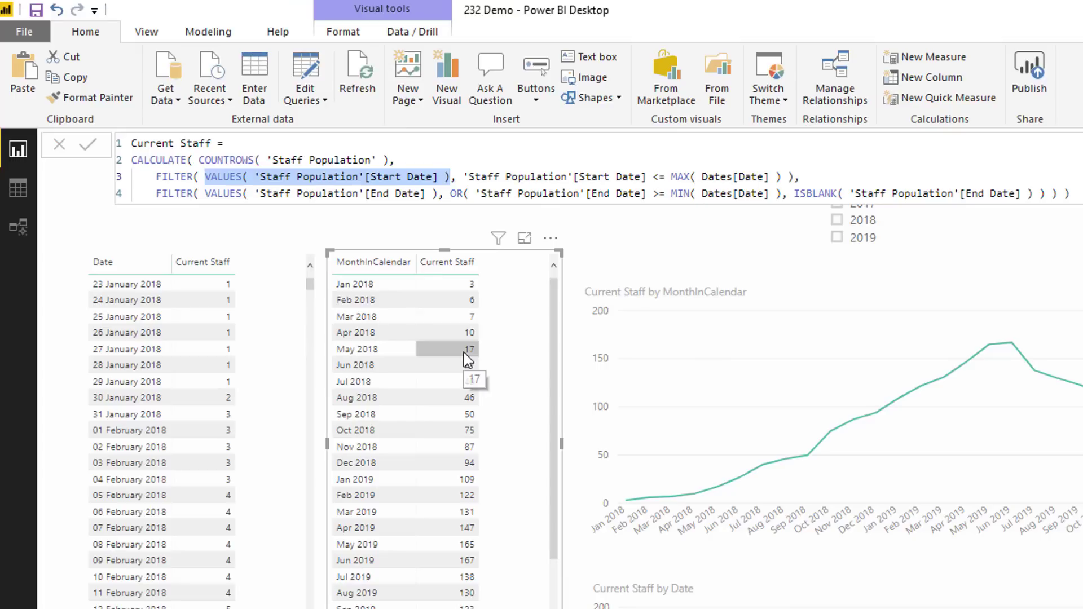
click(155, 178)
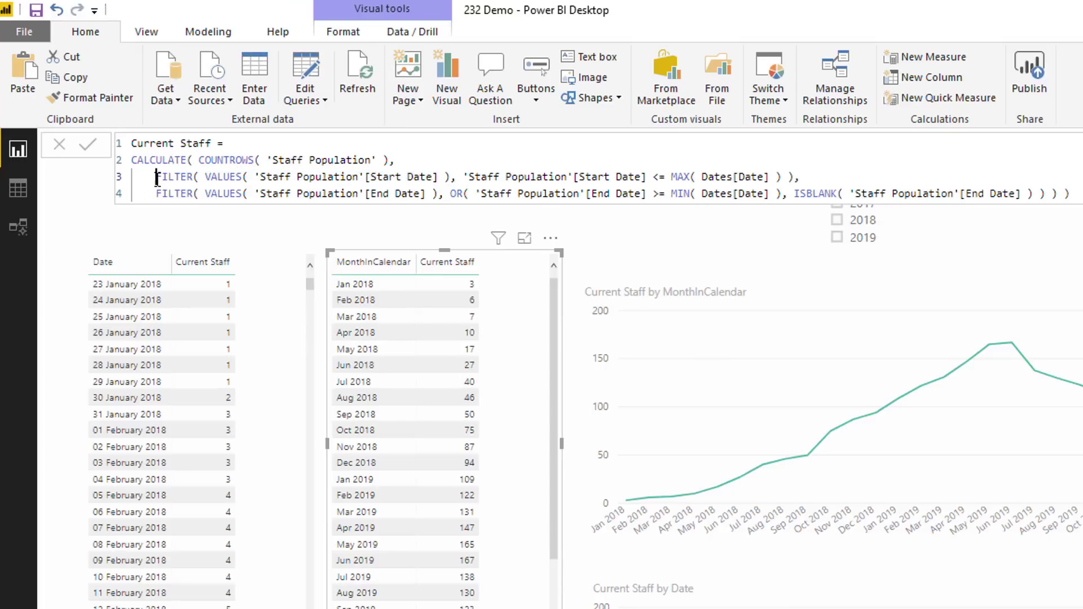
drag(193, 179, 826, 178)
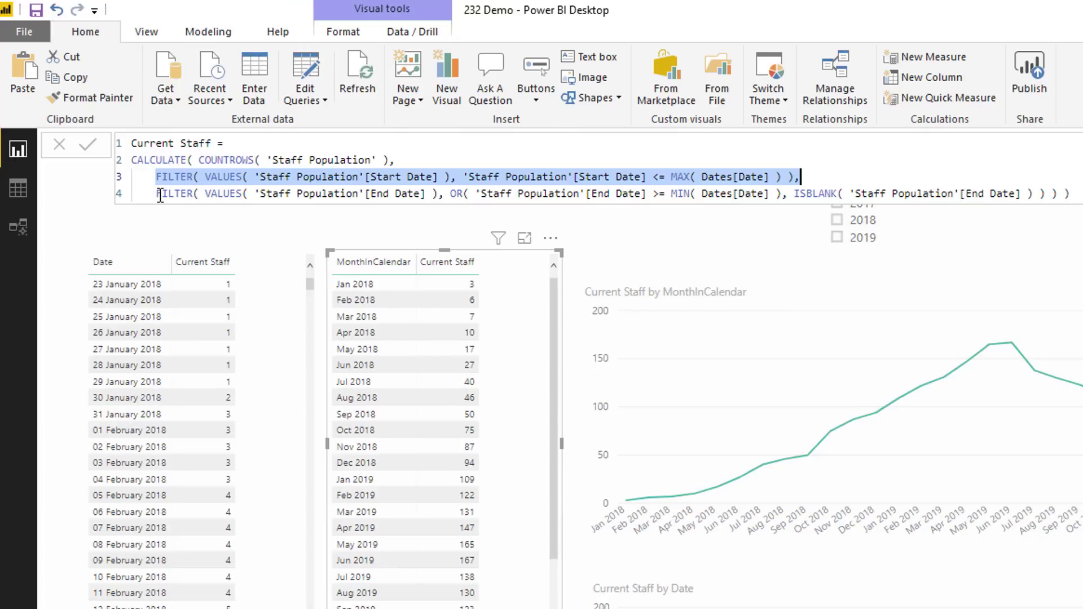
drag(157, 194, 1070, 194)
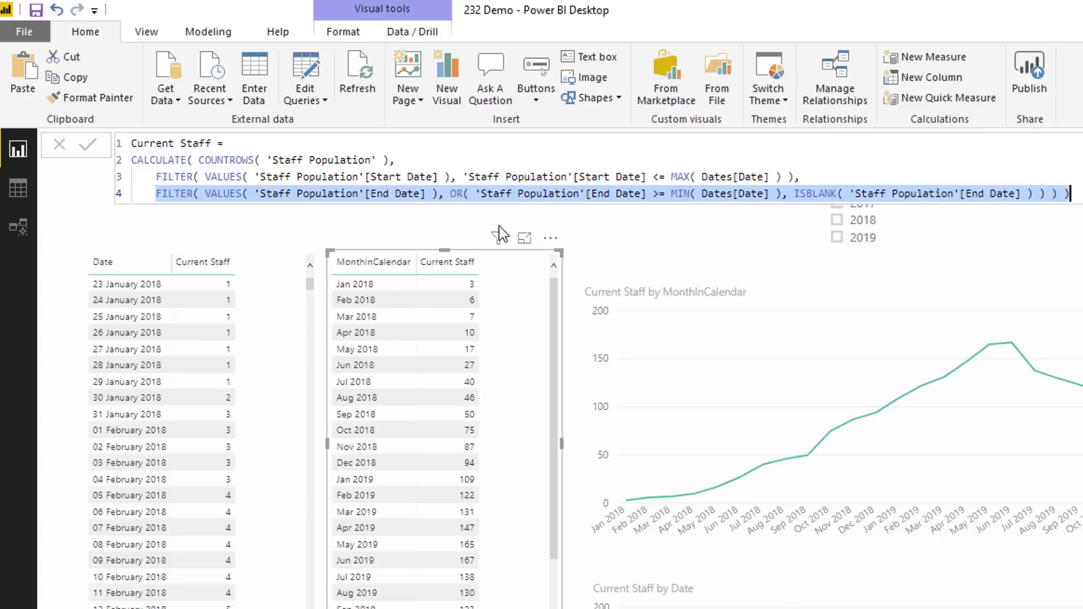
drag(259, 176, 440, 176)
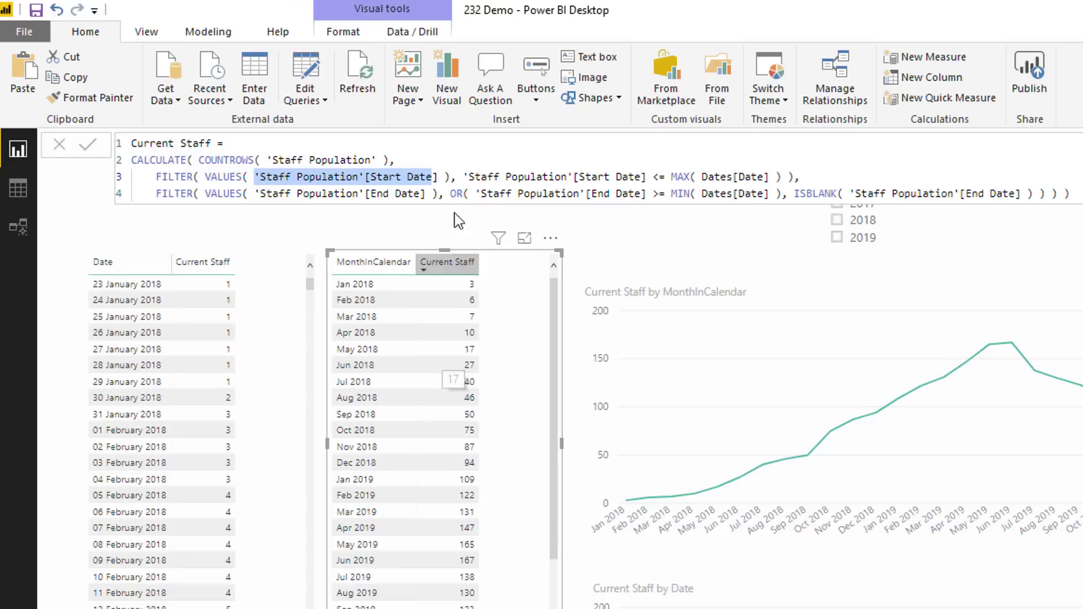
click(452, 193)
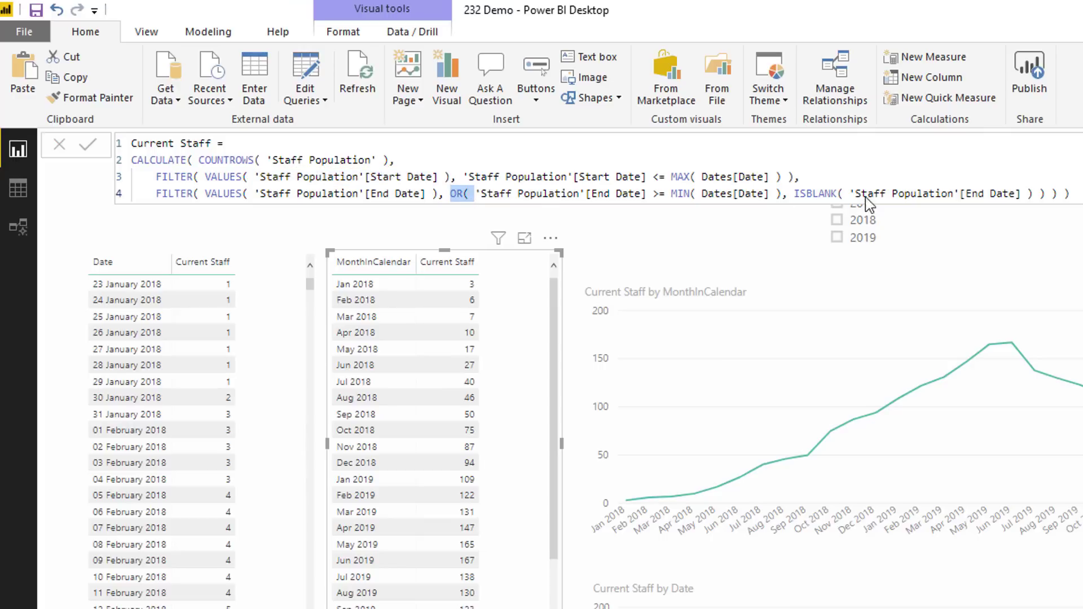
click(795, 193)
drag(794, 193, 1071, 194)
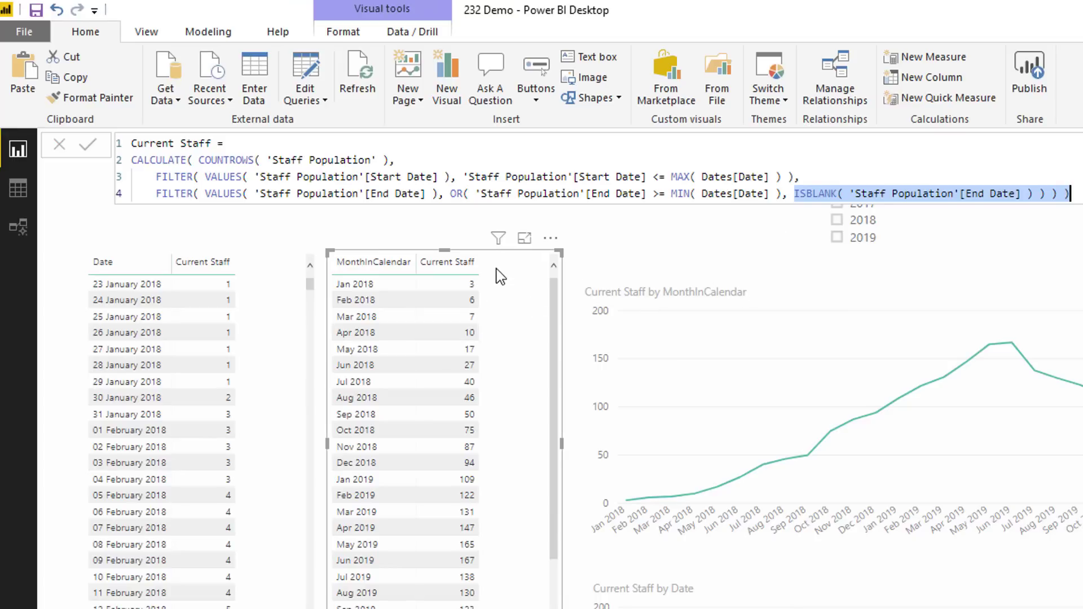
drag(199, 176, 471, 176)
drag(204, 193, 438, 193)
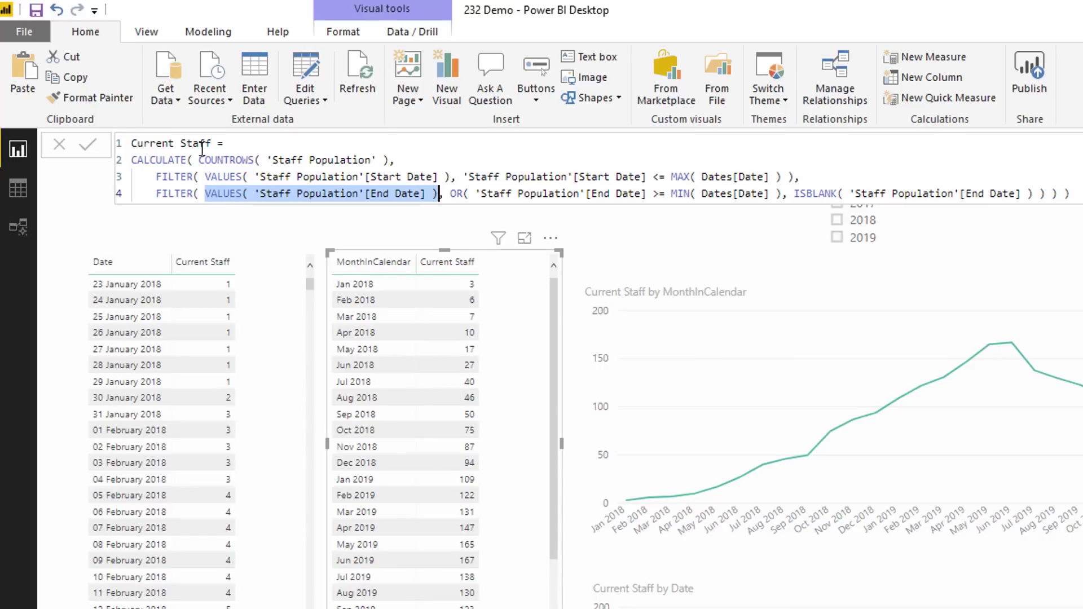
drag(199, 160, 217, 160)
double_click(244, 158)
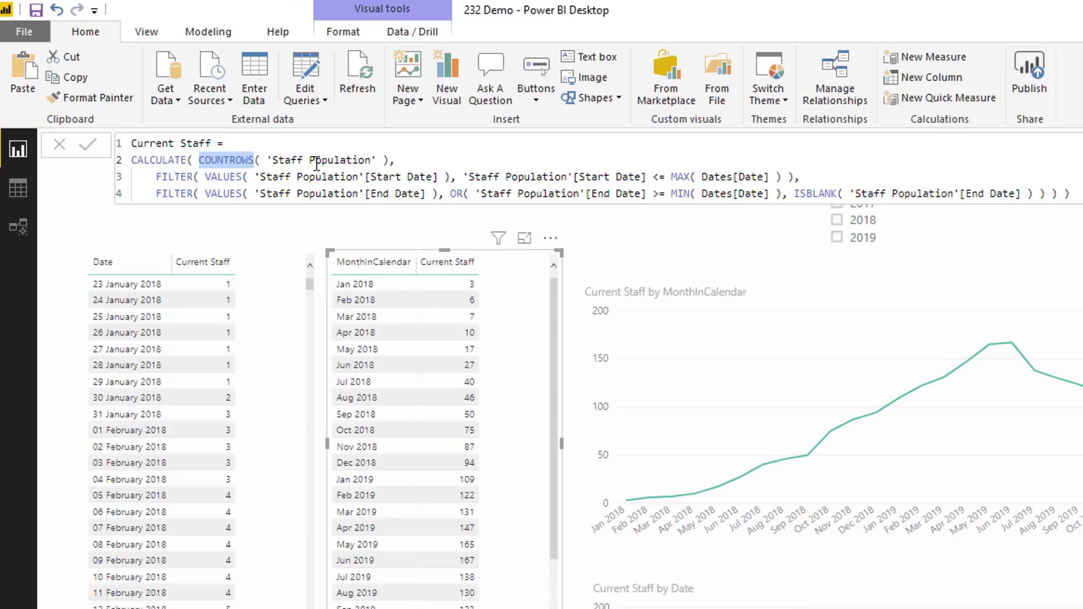
click(389, 160)
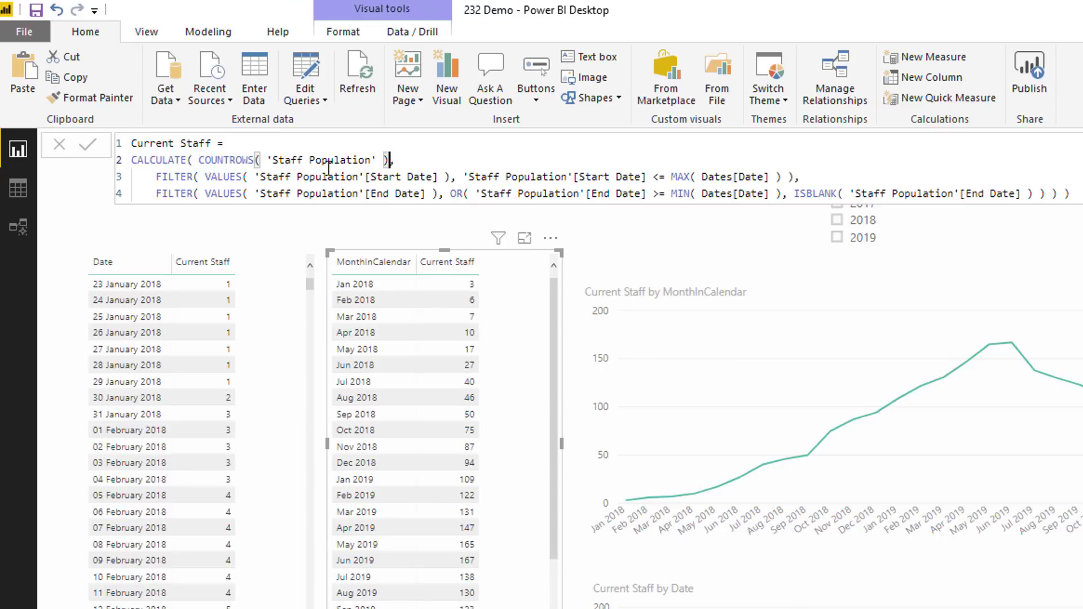
text(,)
drag(172, 177, 343, 202)
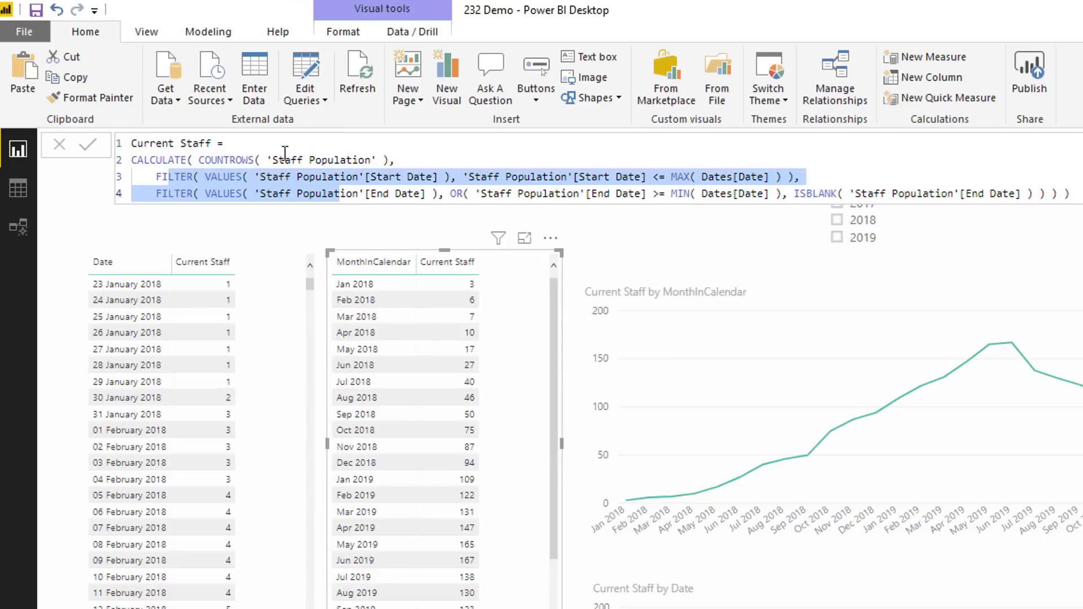
drag(201, 160, 272, 160)
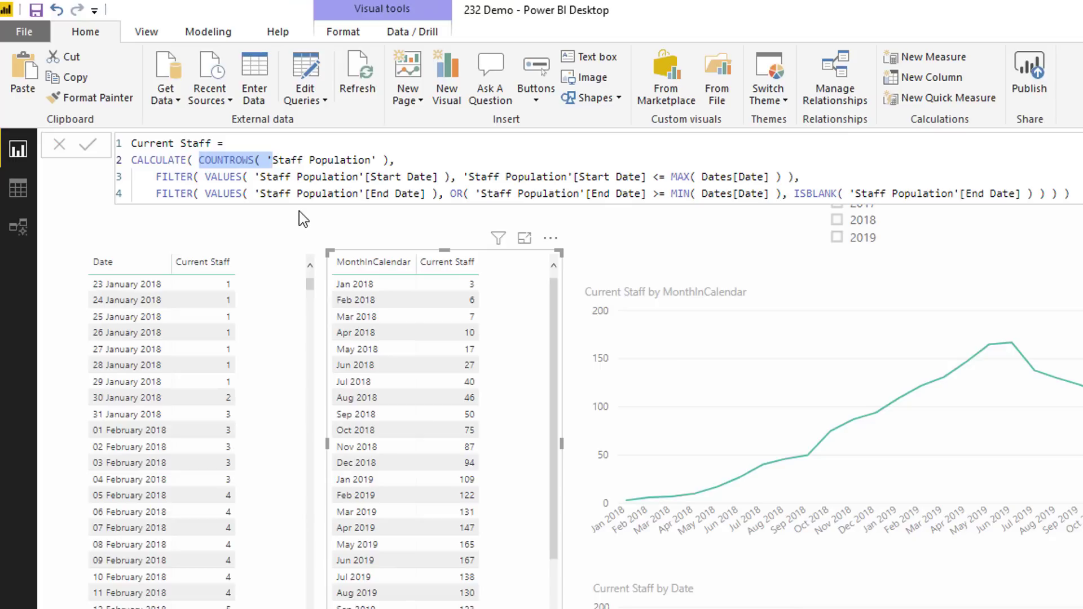
scroll(442, 333, down, 1)
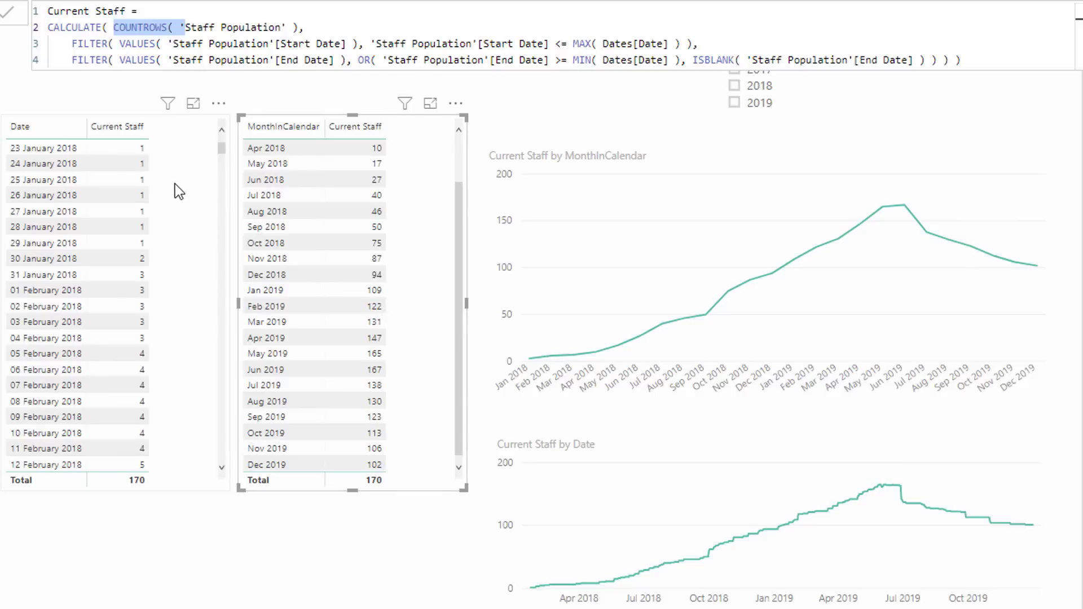
scroll(177, 188, down, 3)
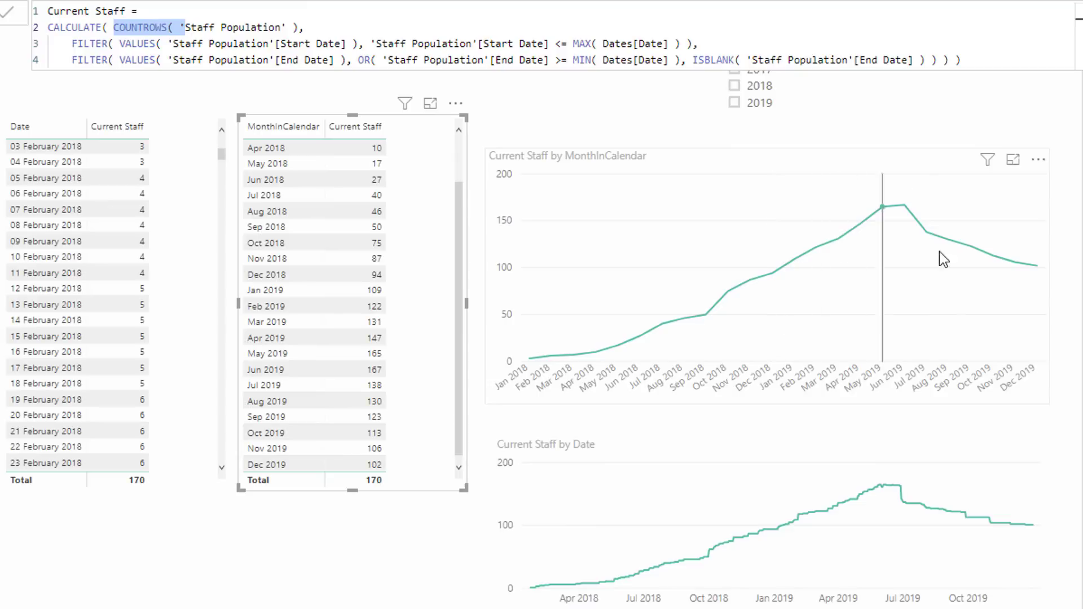
mouse_move(901, 500)
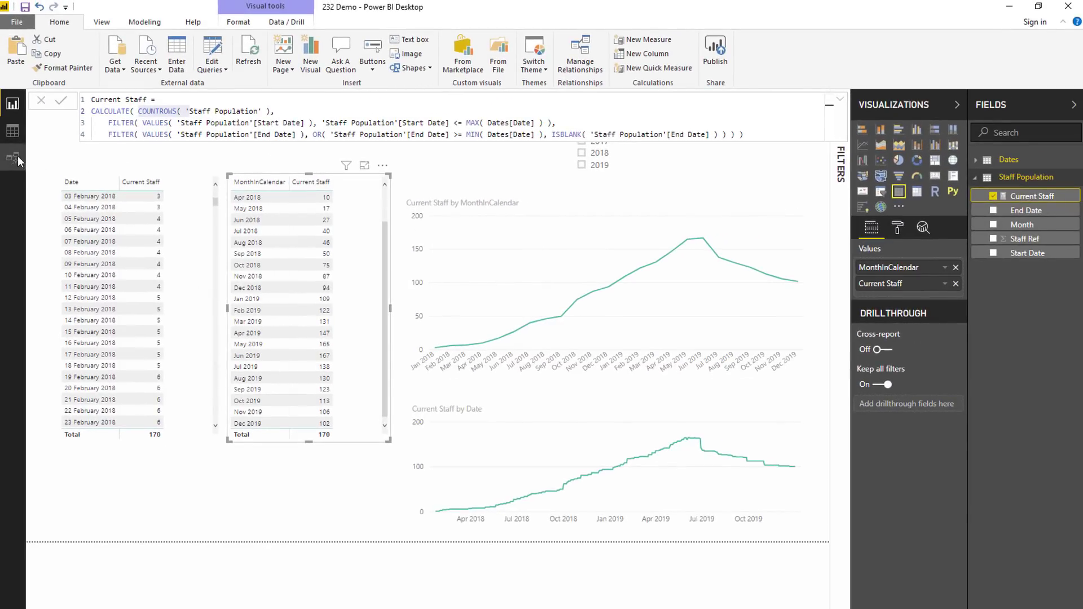
click(18, 158)
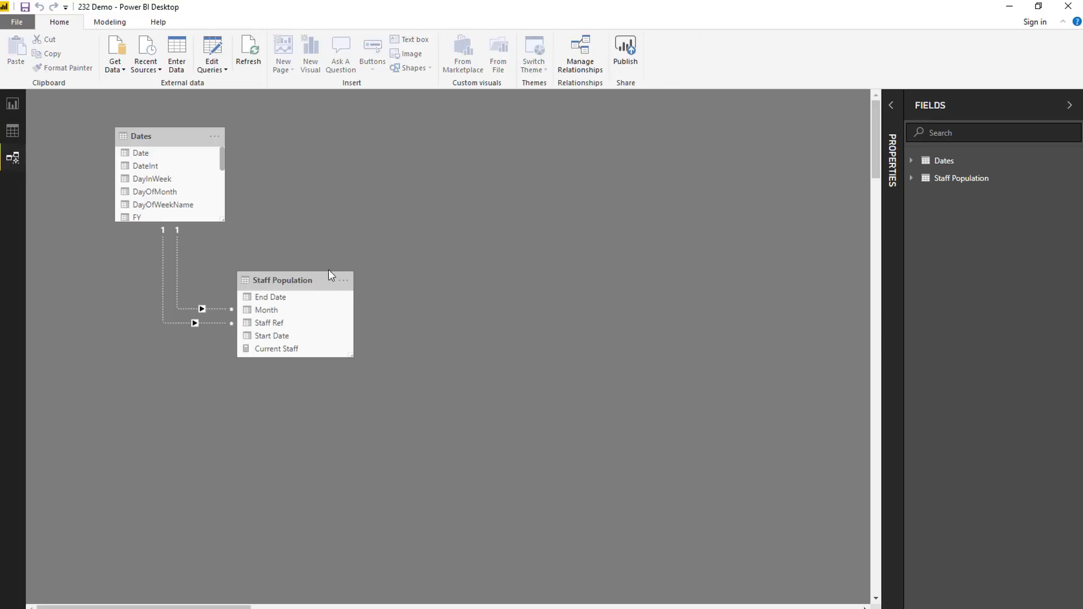
click(14, 106)
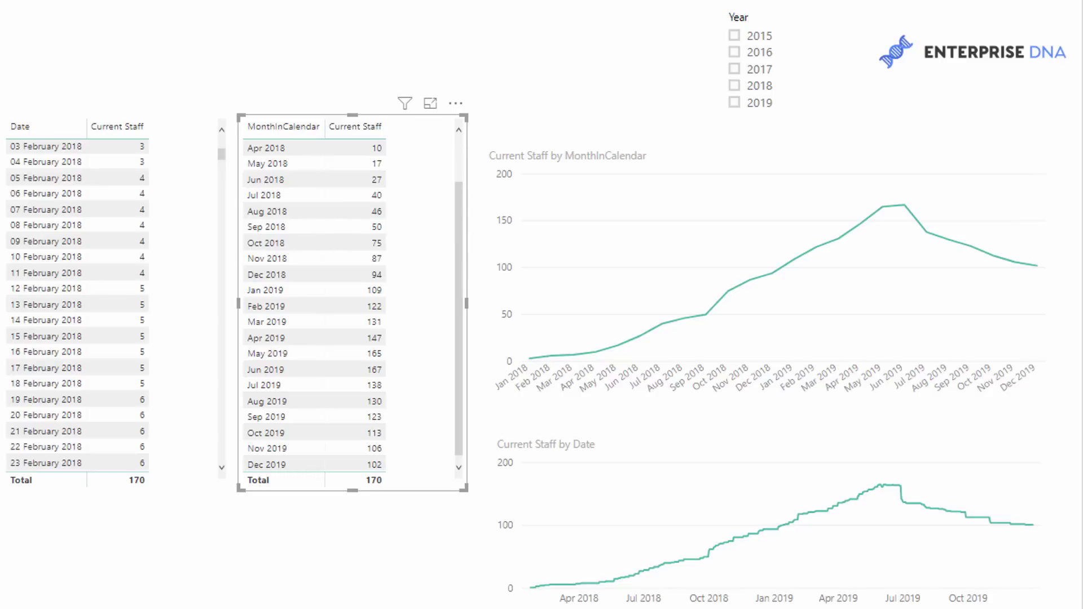
drag(120, 43, 544, 59)
click(192, 42)
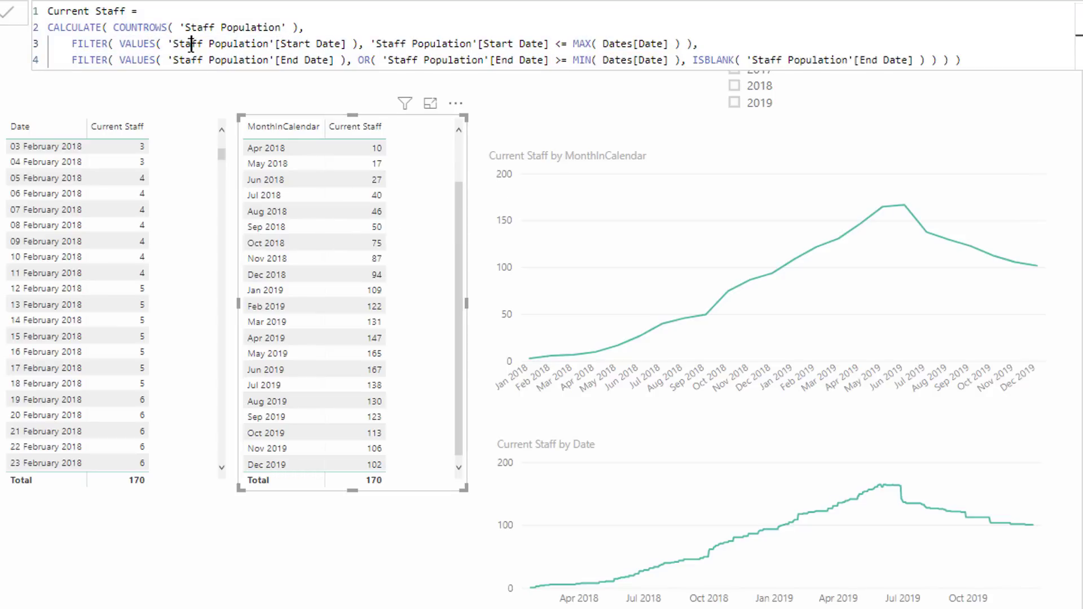
drag(192, 41, 388, 46)
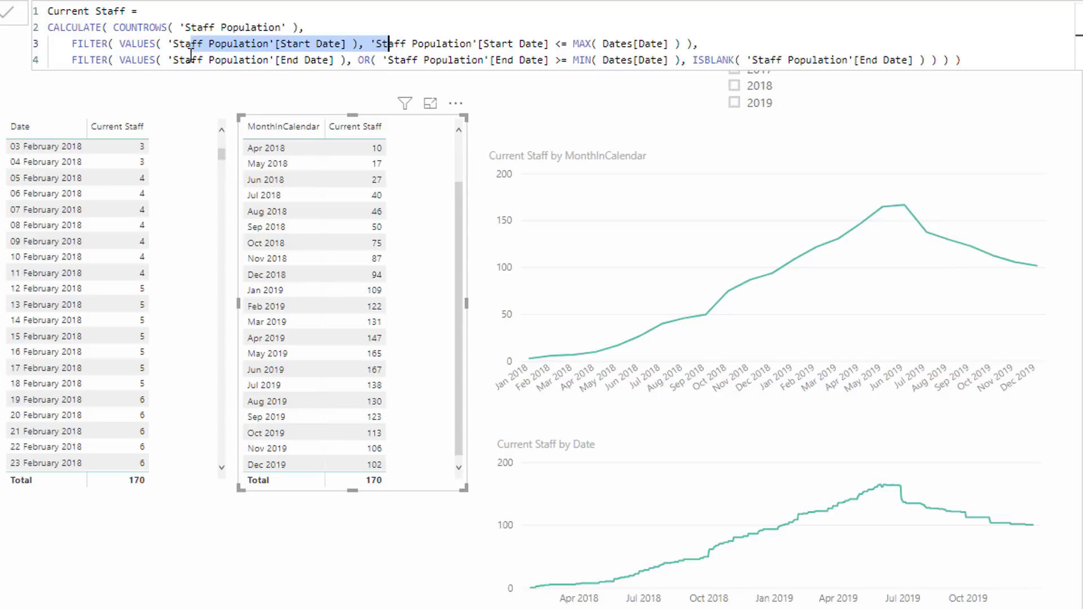
drag(208, 63, 308, 65)
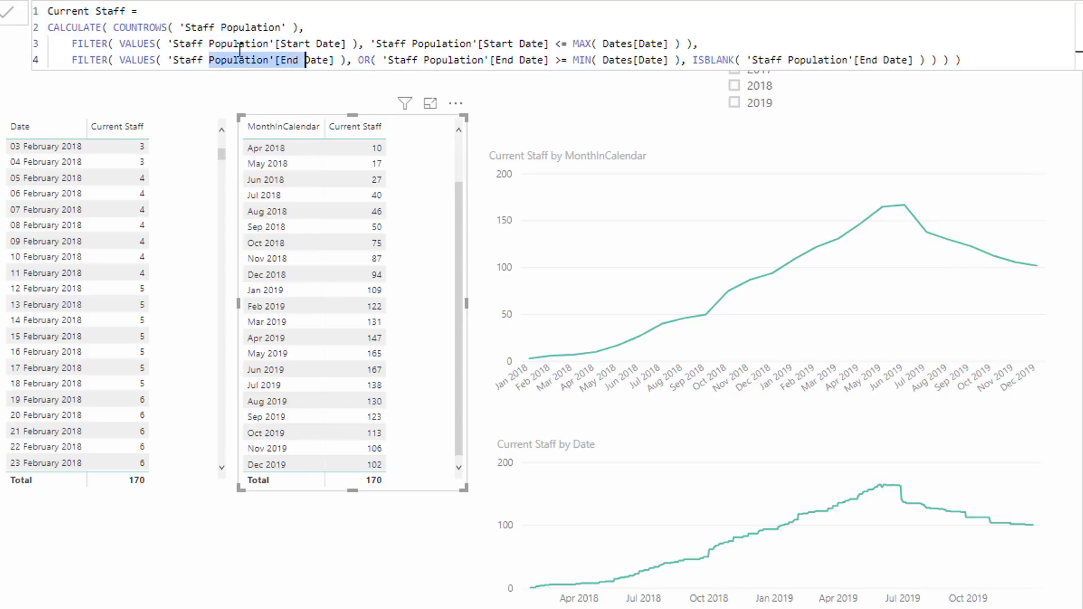
drag(228, 44, 376, 46)
drag(288, 61, 355, 64)
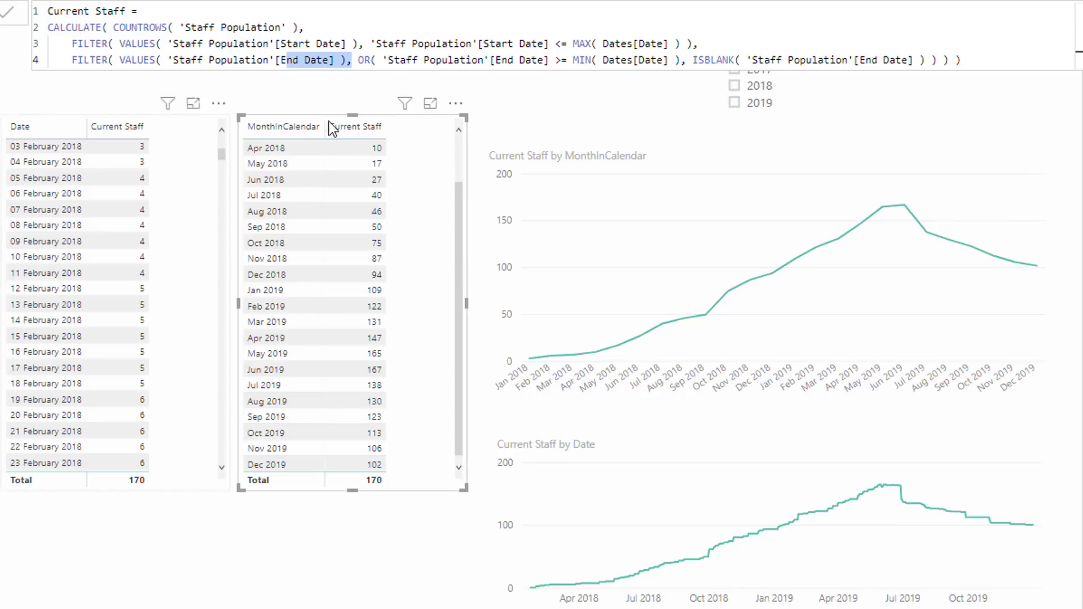